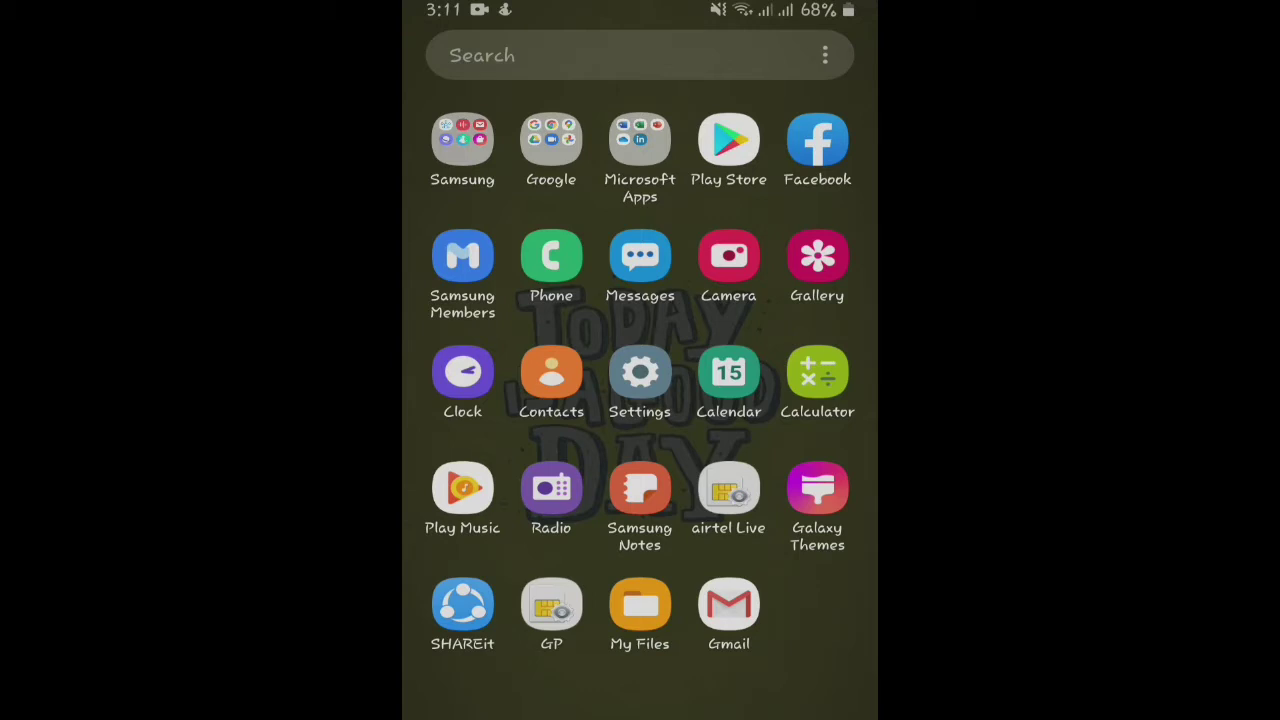
# Switch to Chrome from the Google apps folder to show the YouTube Studio channel dashboard
pyautogui.moveTo(780, 400)
pyautogui.mouseDown()
pyautogui.moveTo(500, 400)
pyautogui.moveTo(780, 400)
pyautogui.mouseUp()
pyautogui.click(551, 139)
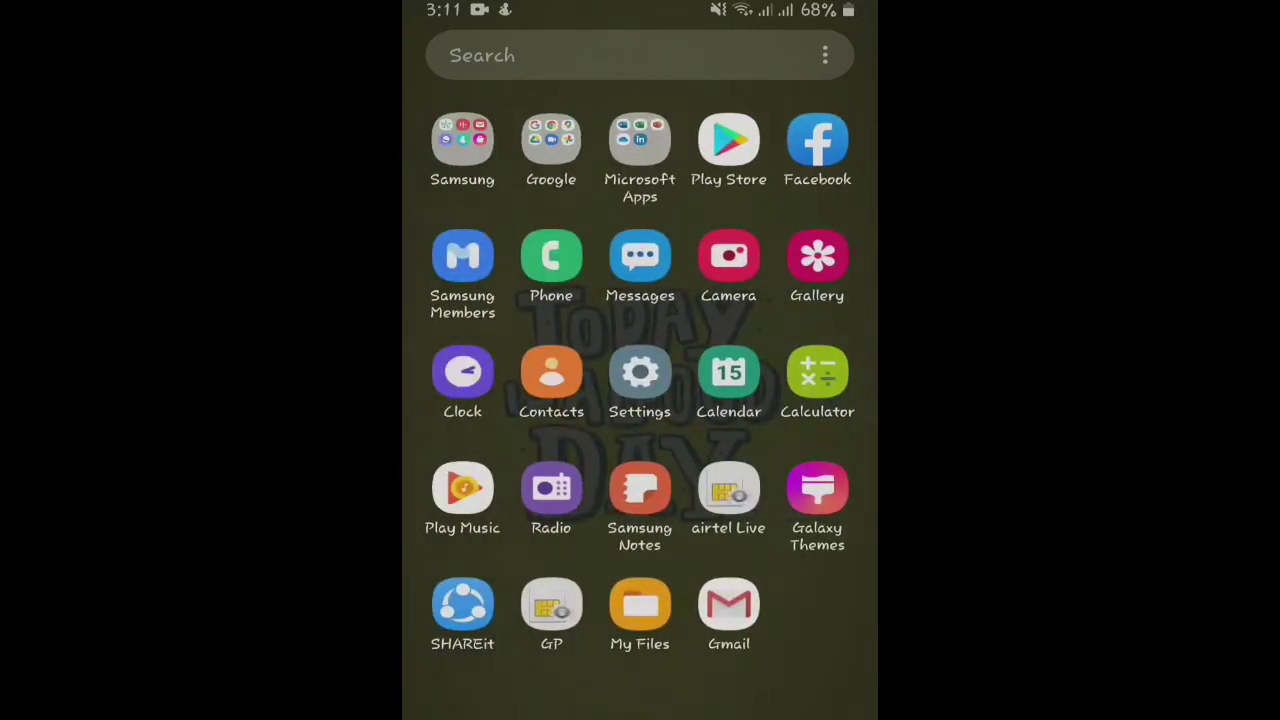
pyautogui.click(588, 316)
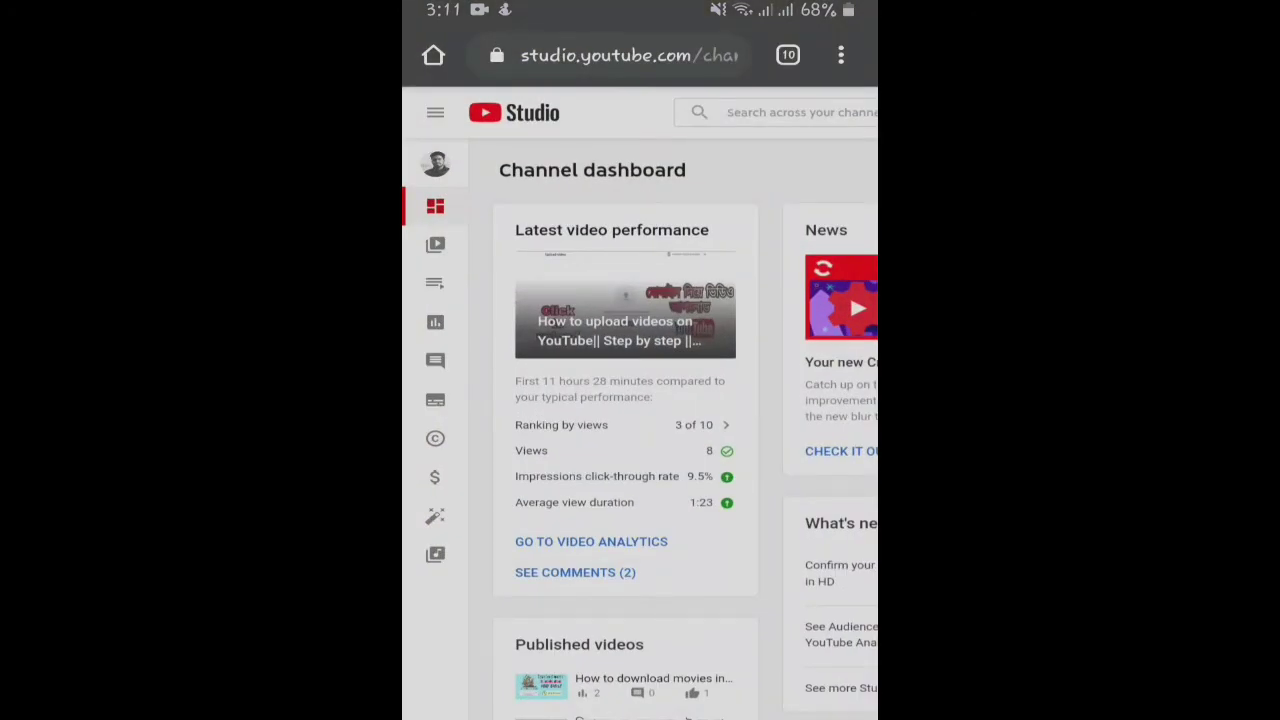
# Look over the channel dashboard and open the channel customization page
pyautogui.scroll(-5, 640, 400)
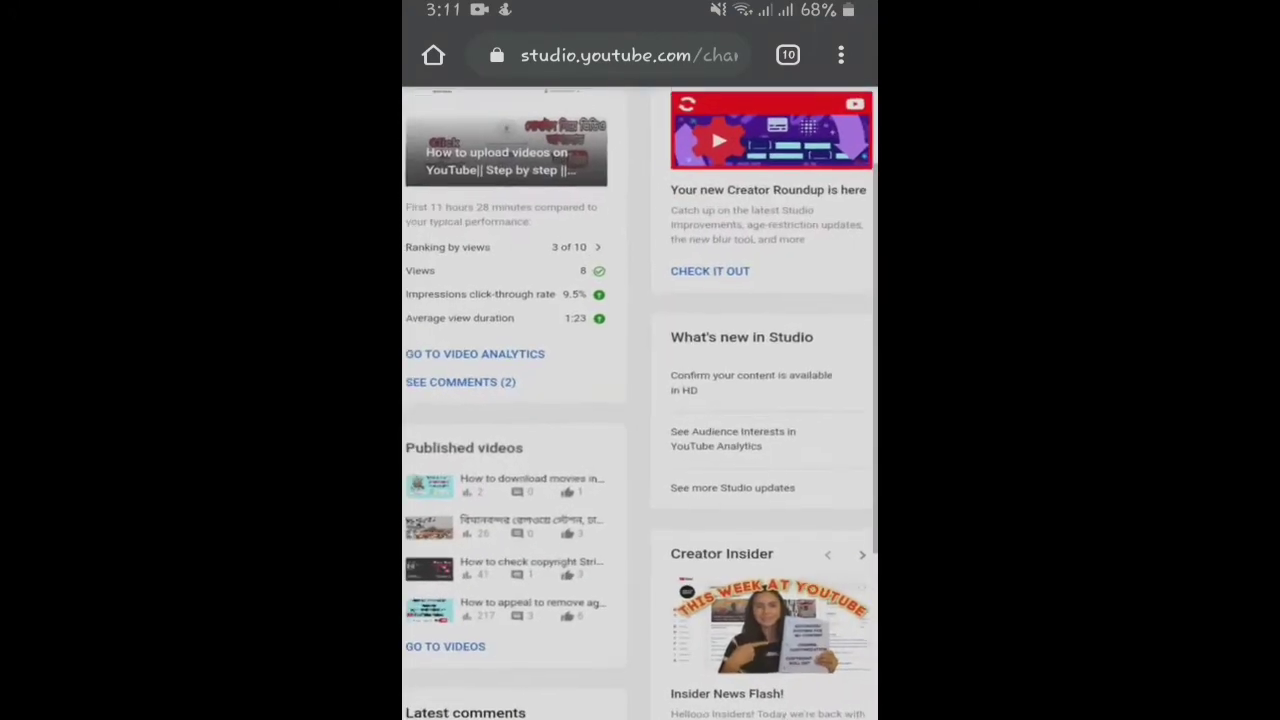
pyautogui.hscroll(-2, 640, 400)
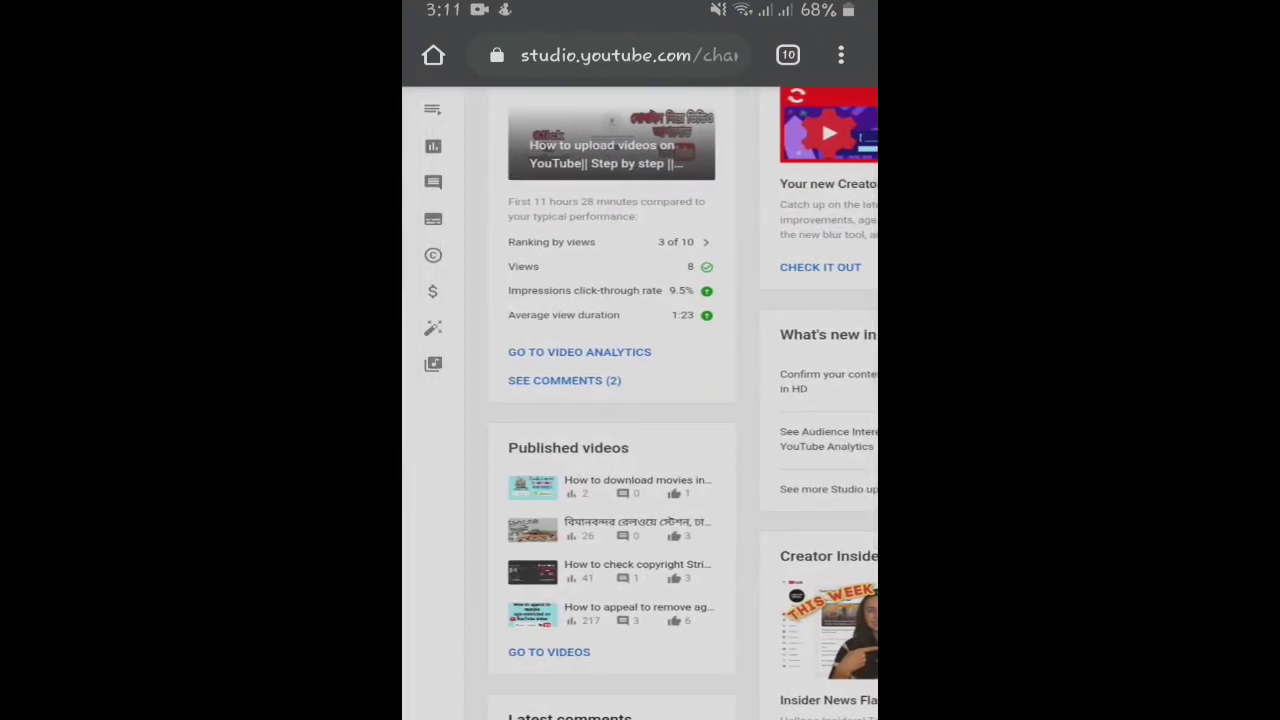
pyautogui.scroll(3, 640, 400)
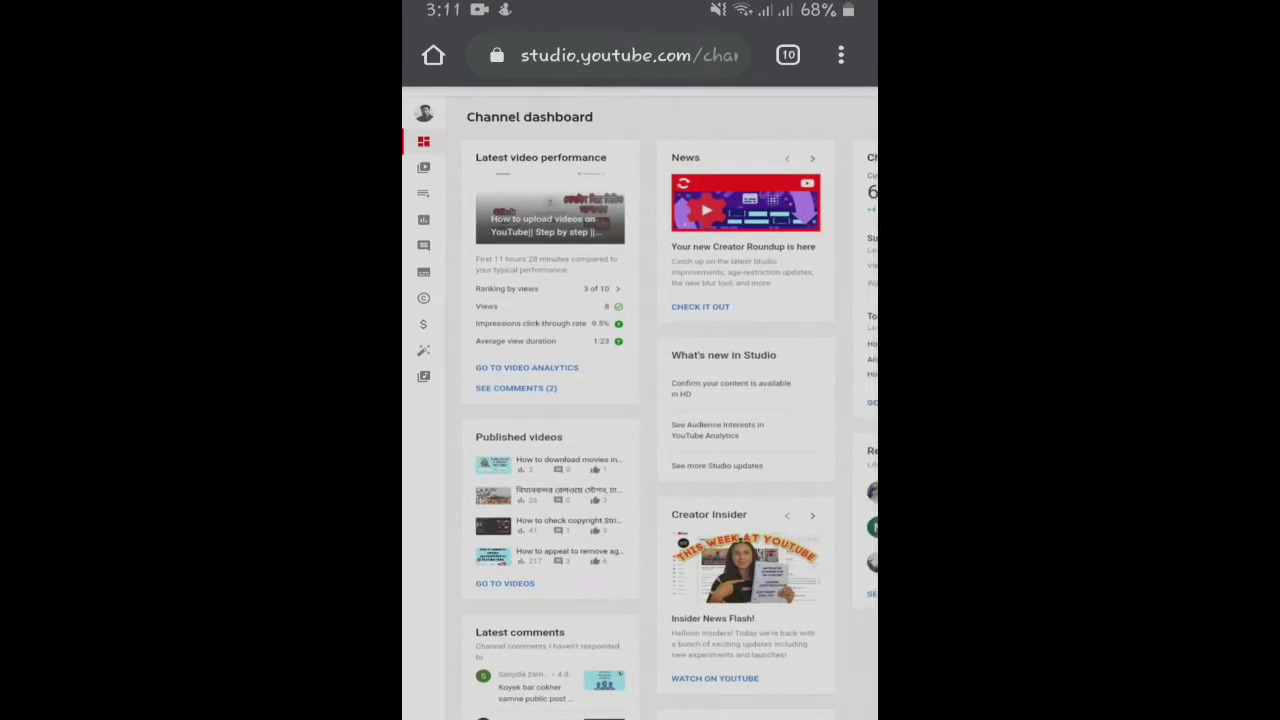
pyautogui.click(423, 351)
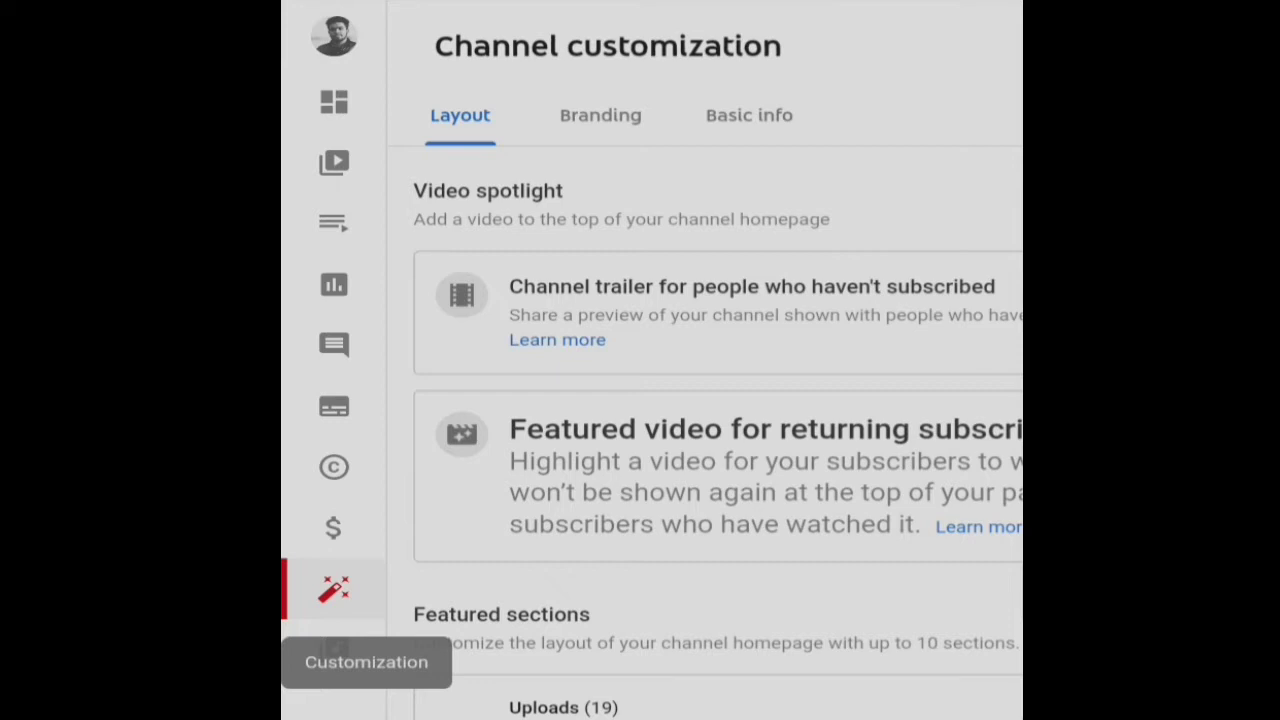
# Add the video "How to remove Facebook page Quality violation" as the channel trailer for people who haven't subscribed
pyautogui.hscroll(1, 704, 413)
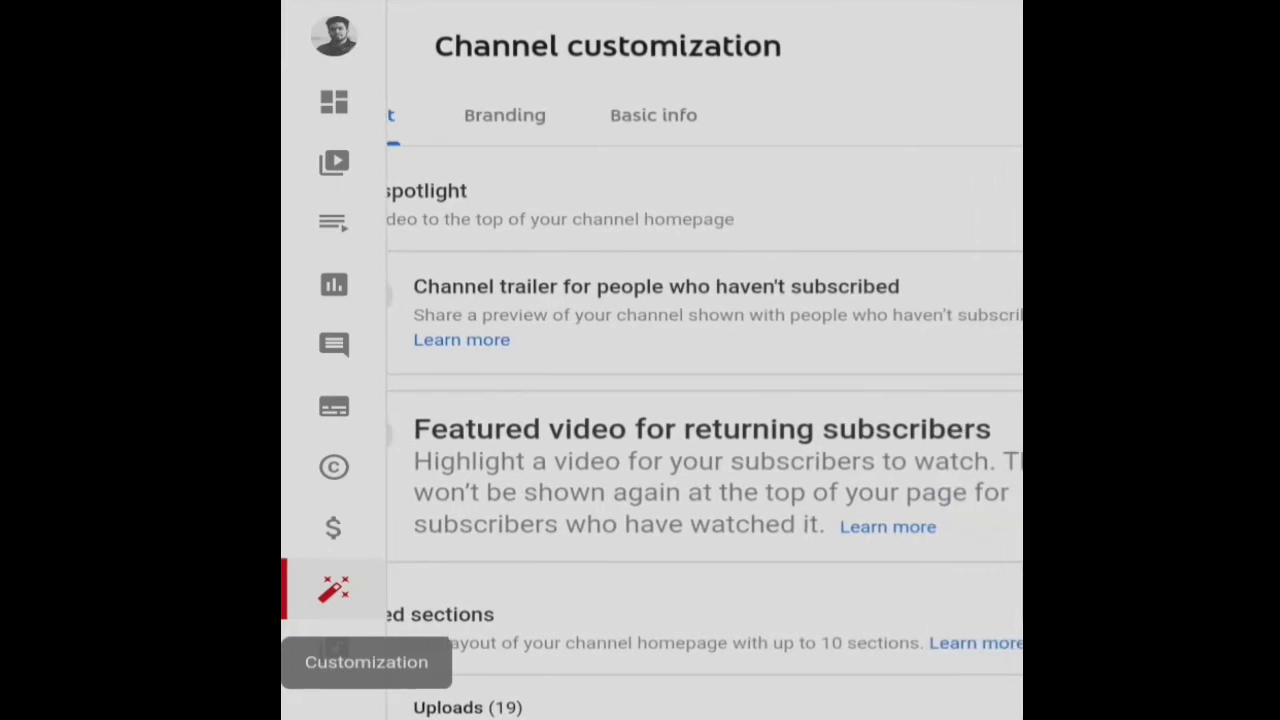
pyautogui.hscroll(2, 652, 360)
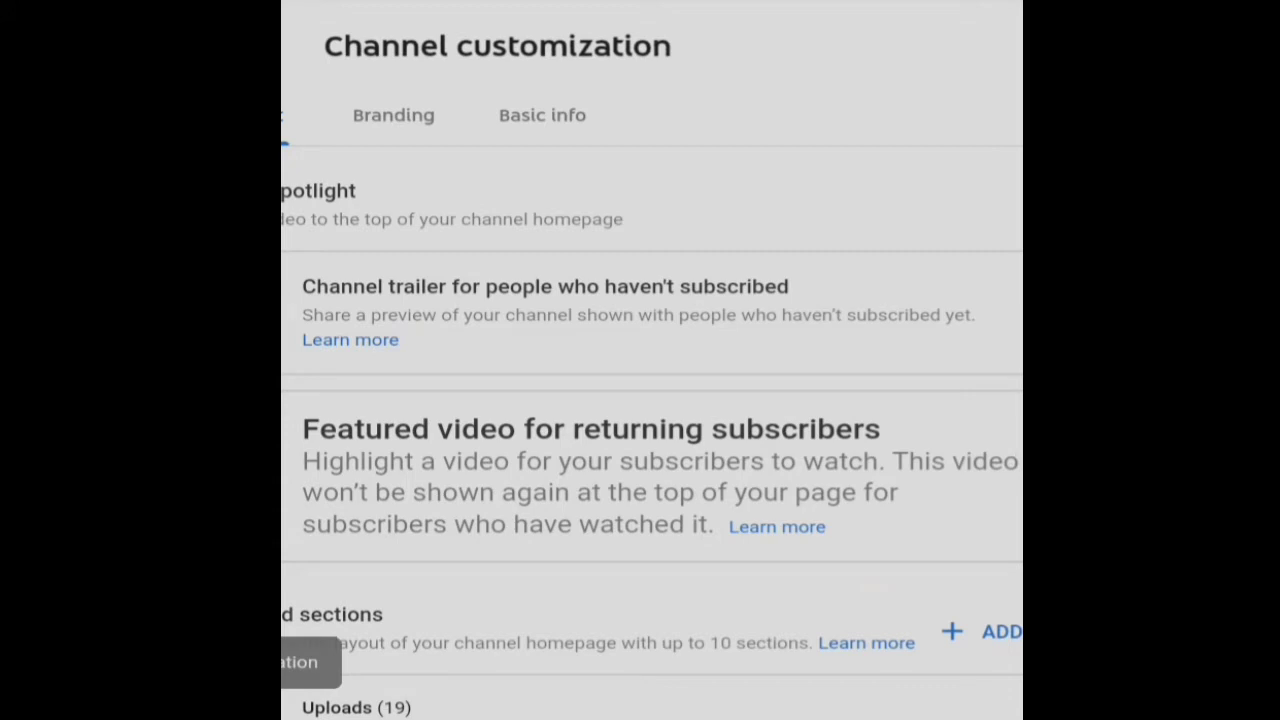
pyautogui.hscroll(-2, 652, 400)
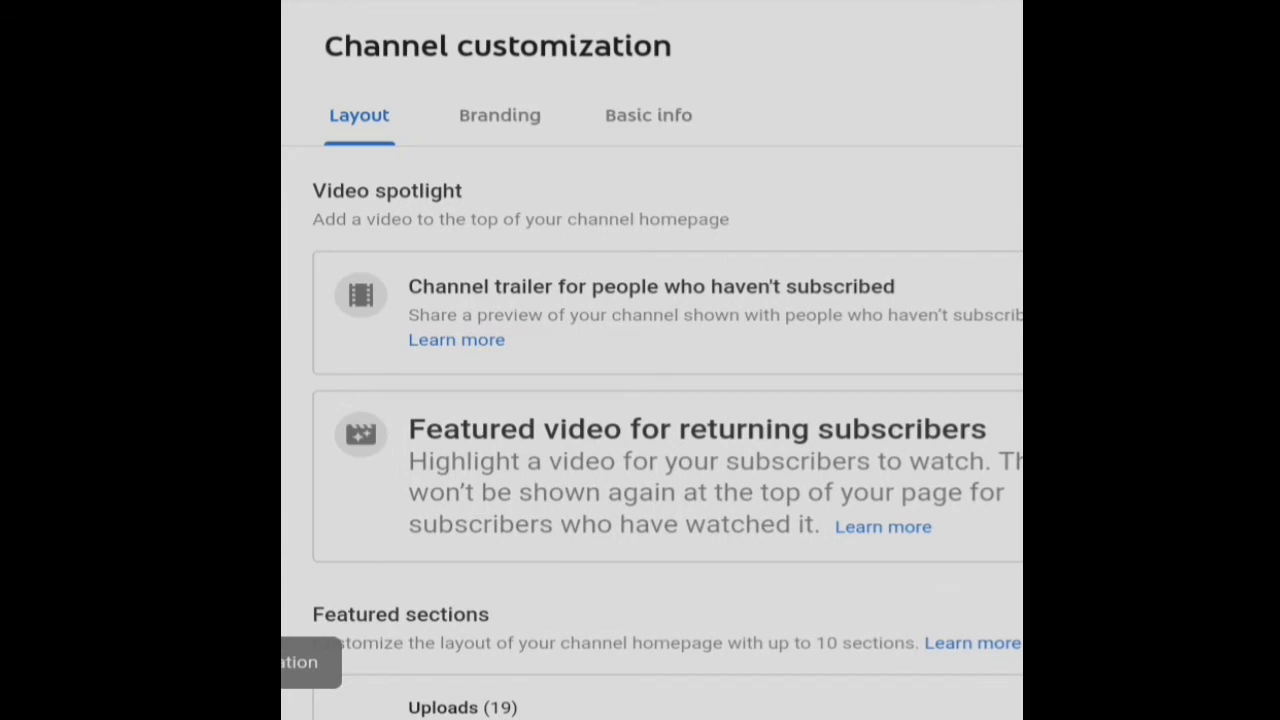
pyautogui.hscroll(2, 652, 400)
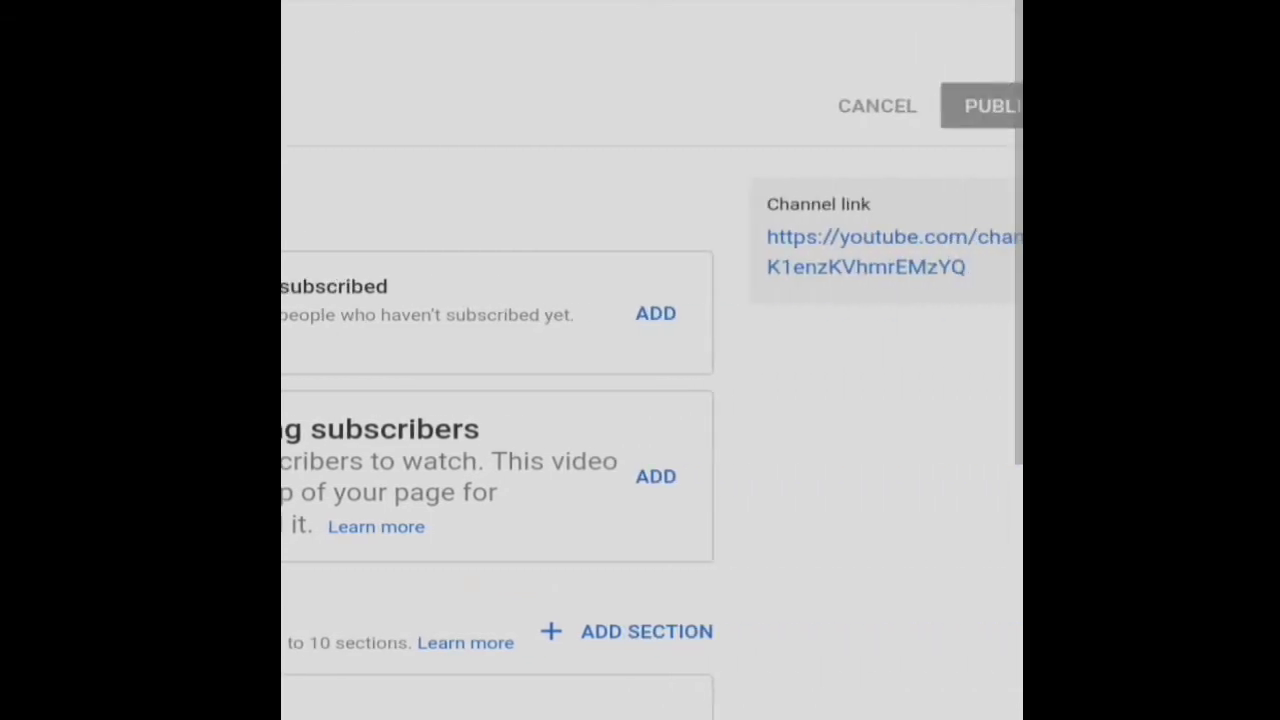
pyautogui.hscroll(-5, 652, 400)
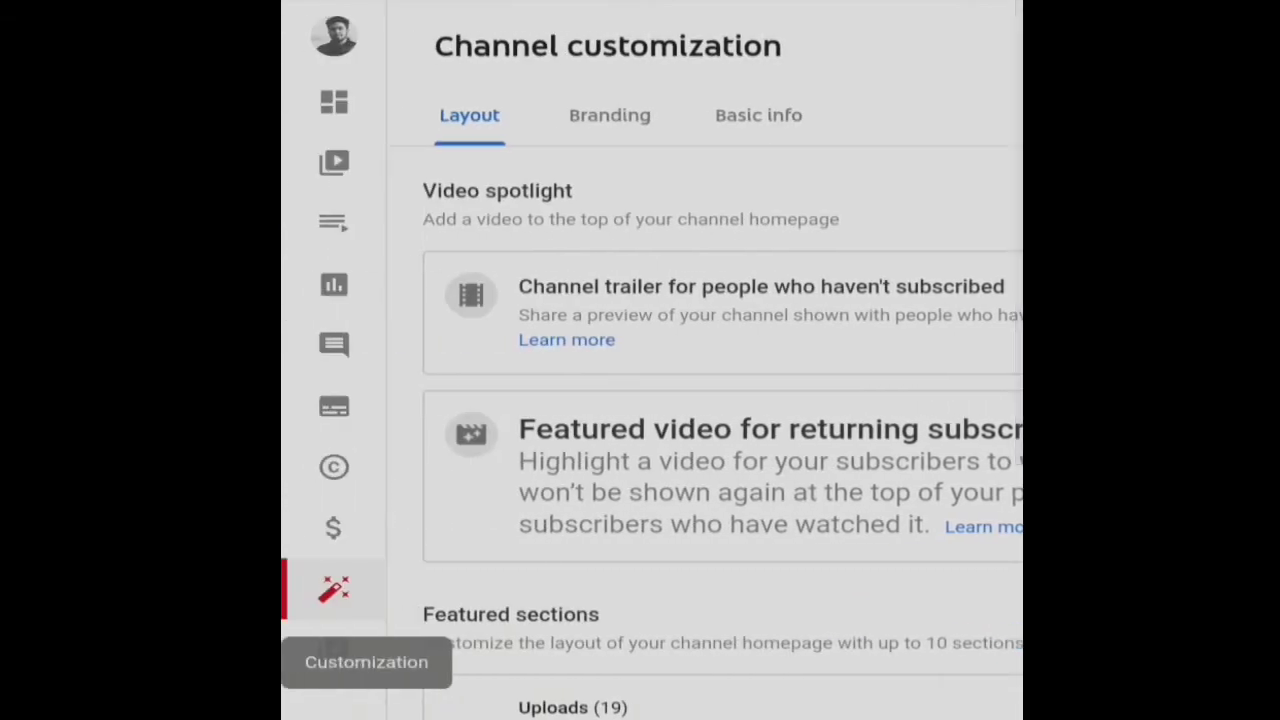
pyautogui.hscroll(1, 652, 400)
pyautogui.hscroll(4, 652, 400)
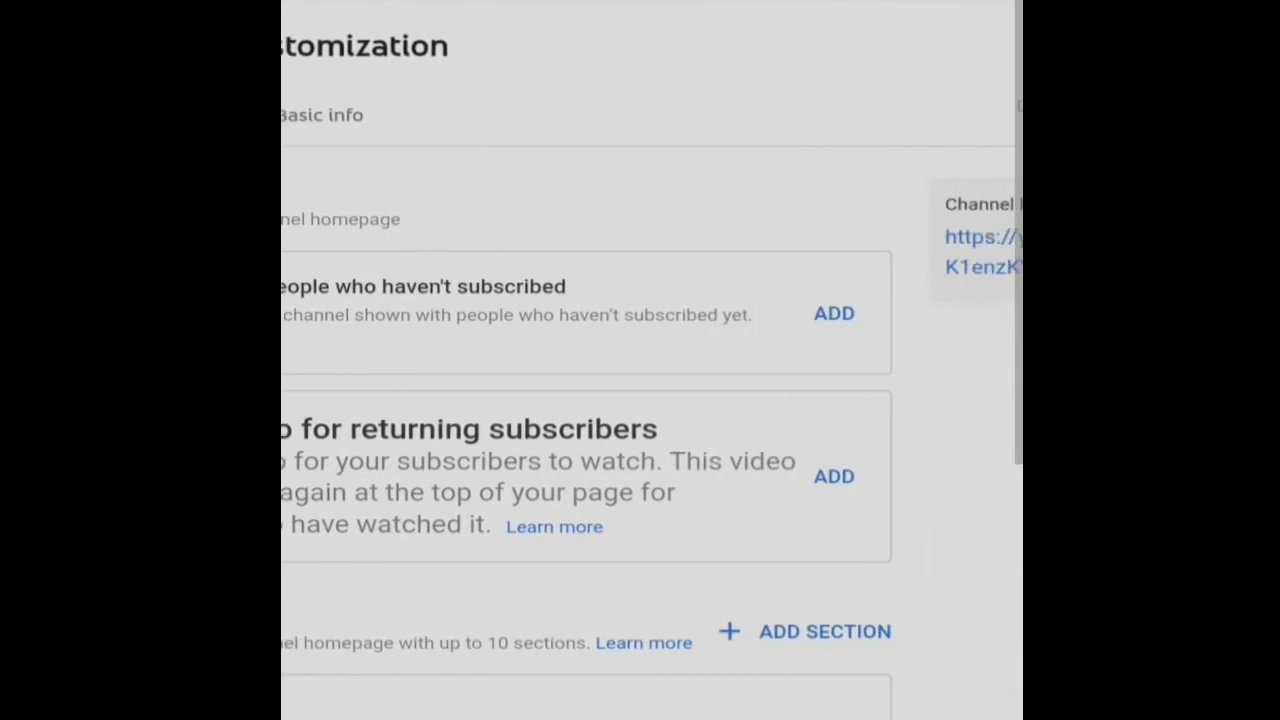
pyautogui.hscroll(-1, 652, 400)
pyautogui.hscroll(-1, 652, 400)
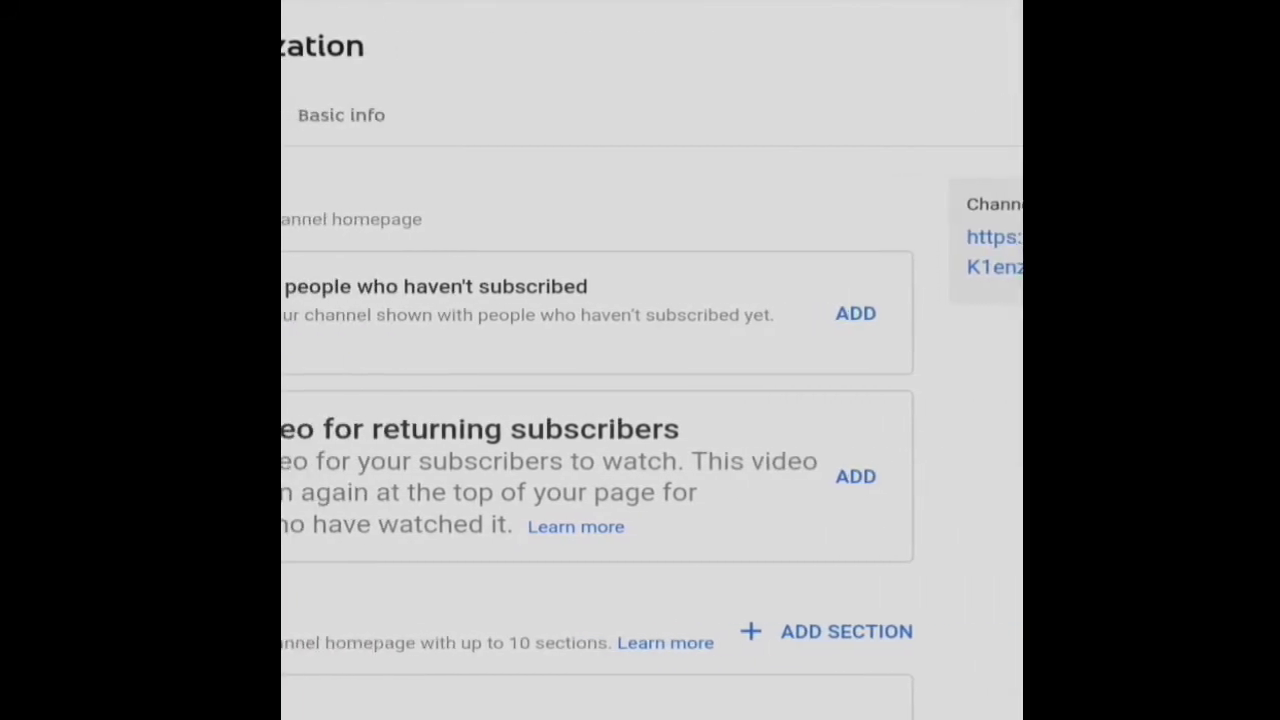
pyautogui.click(856, 314)
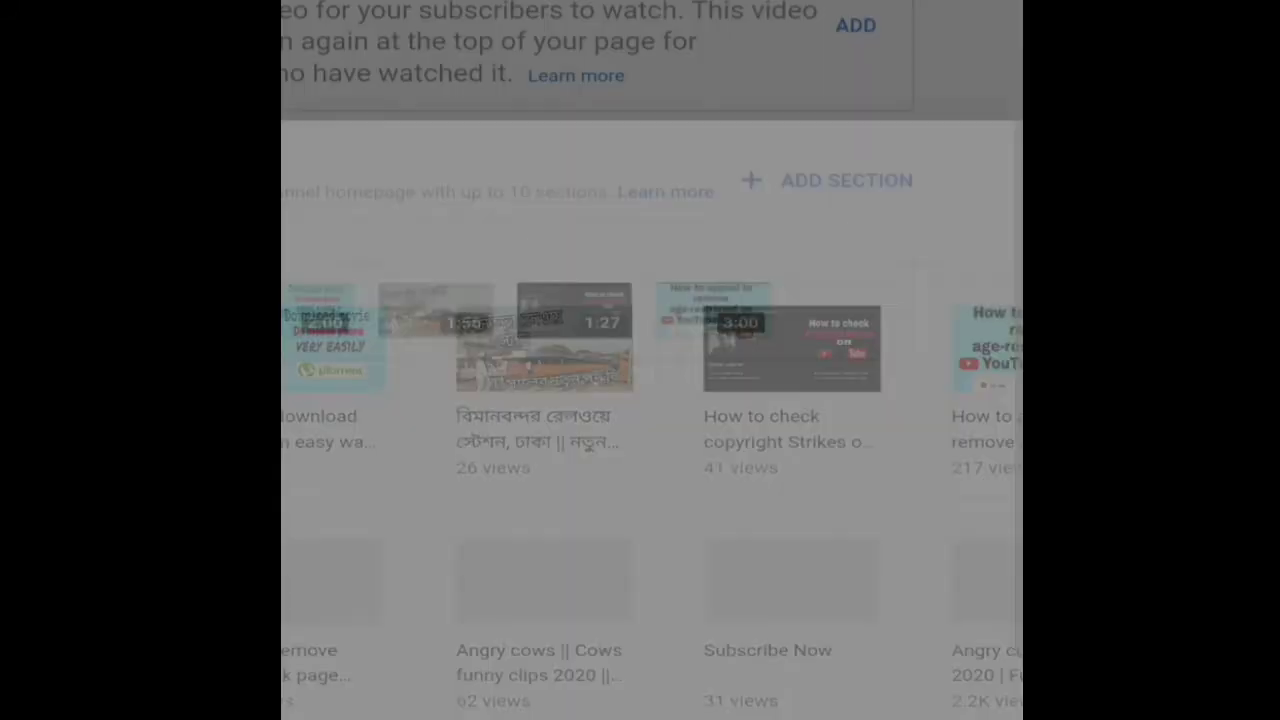
pyautogui.click(334, 618)
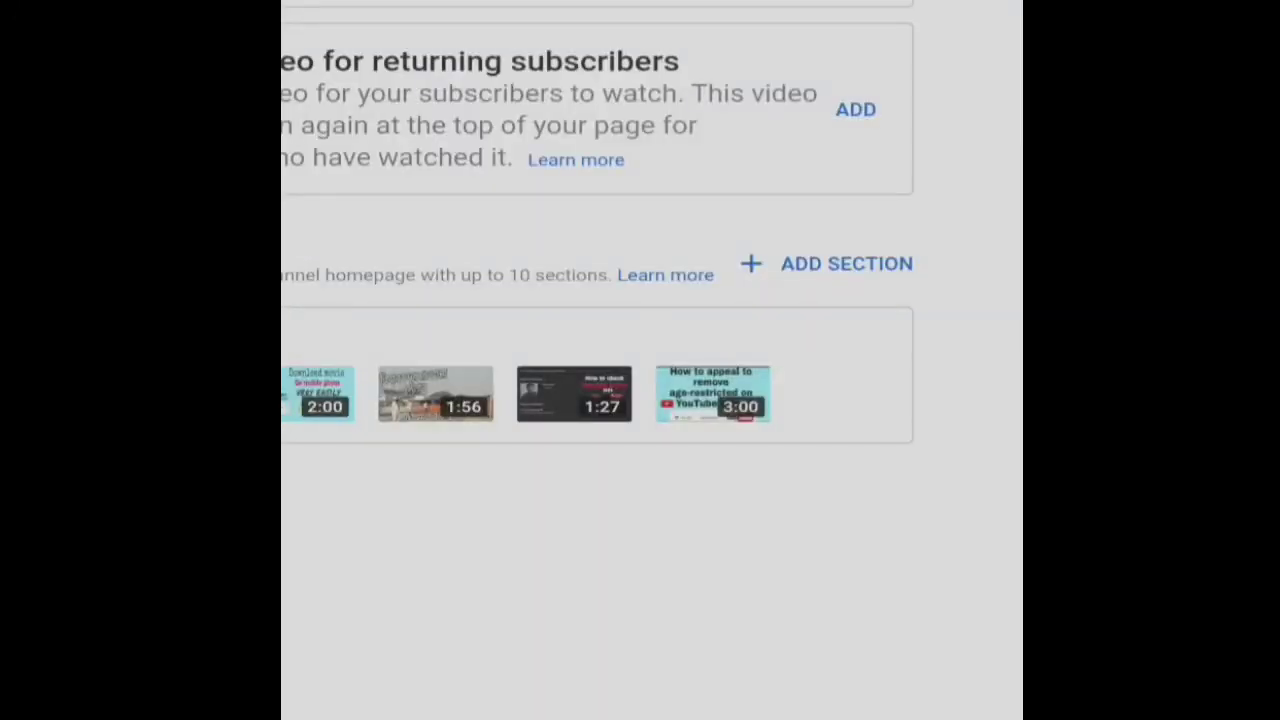
# Add the video "How to download movies in easy way" as the featured video for returning subscribers
pyautogui.hscroll(-3, 652, 400)
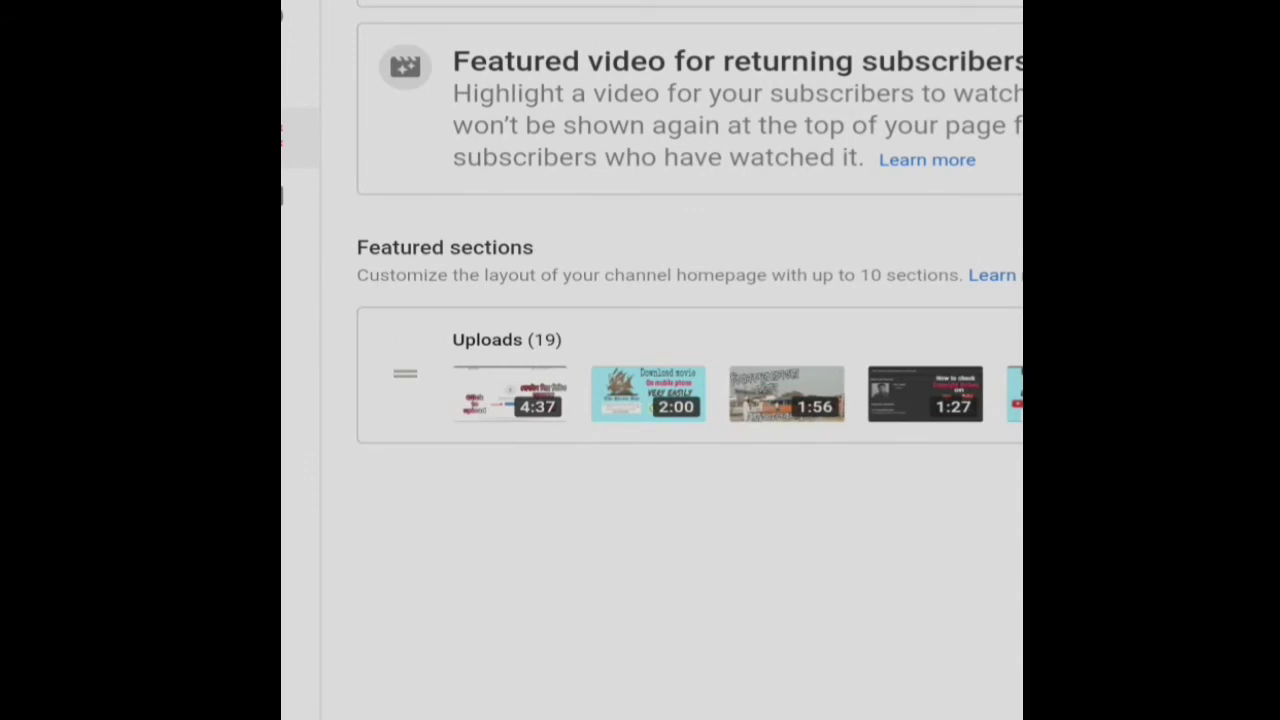
pyautogui.hscroll(1, 672, 240)
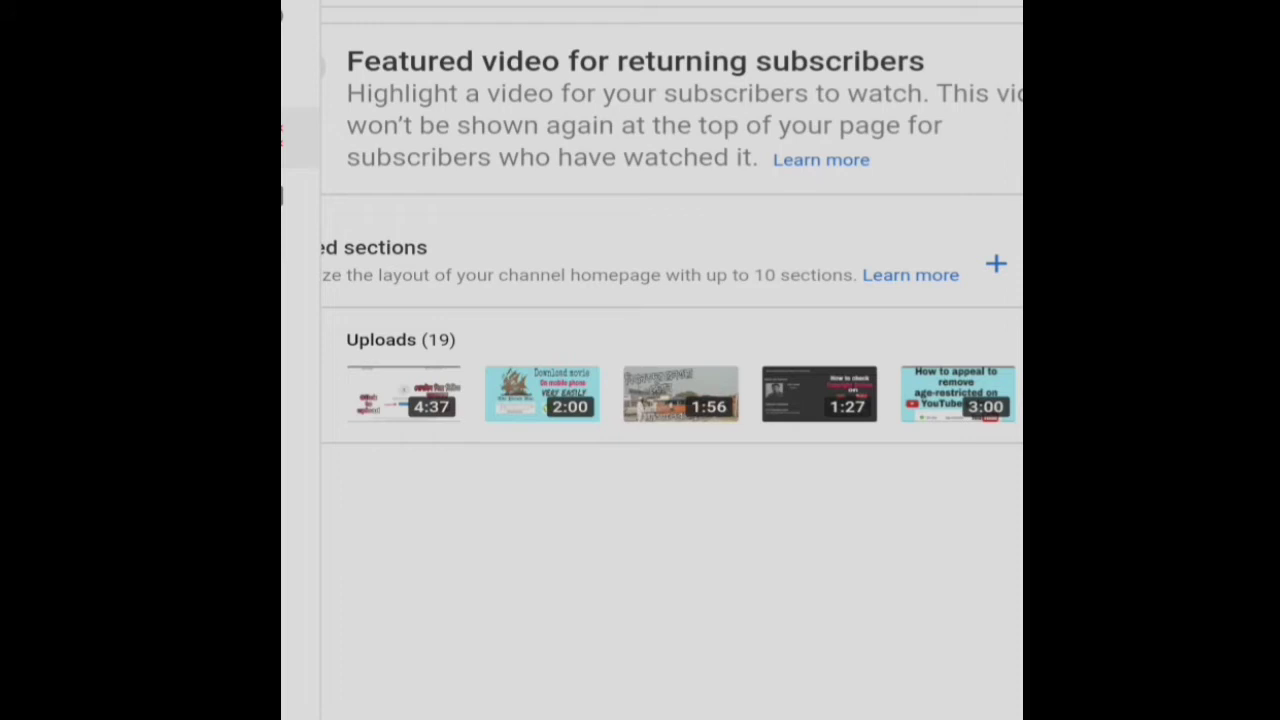
pyautogui.keyDown('ctrl'); pyautogui.scroll(-2, 652, 360); pyautogui.keyUp('ctrl')
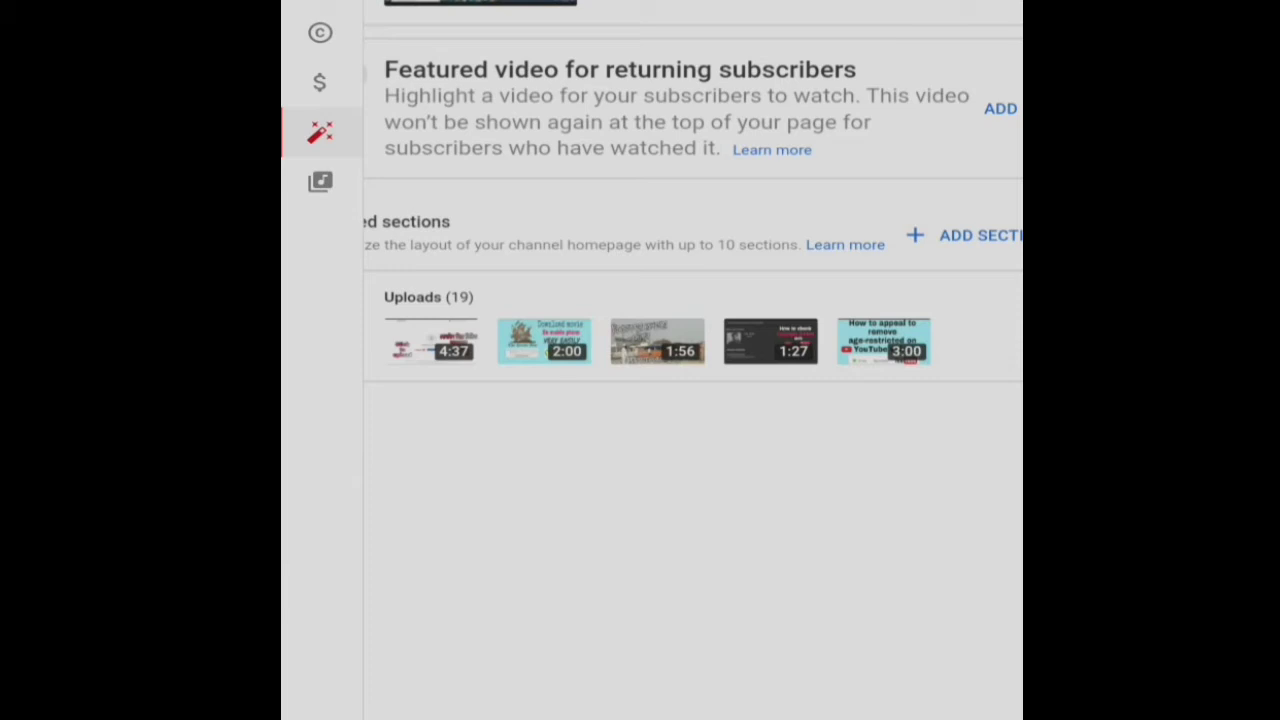
pyautogui.hscroll(2, 652, 360)
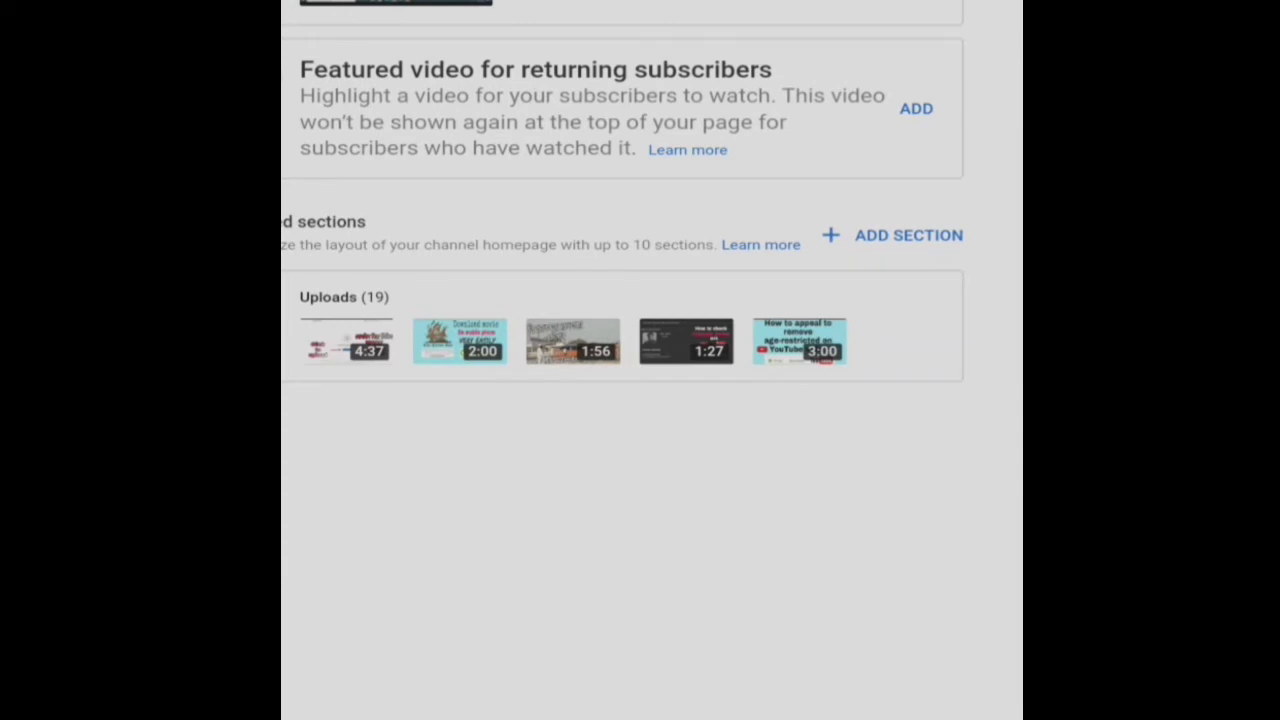
pyautogui.click(916, 108)
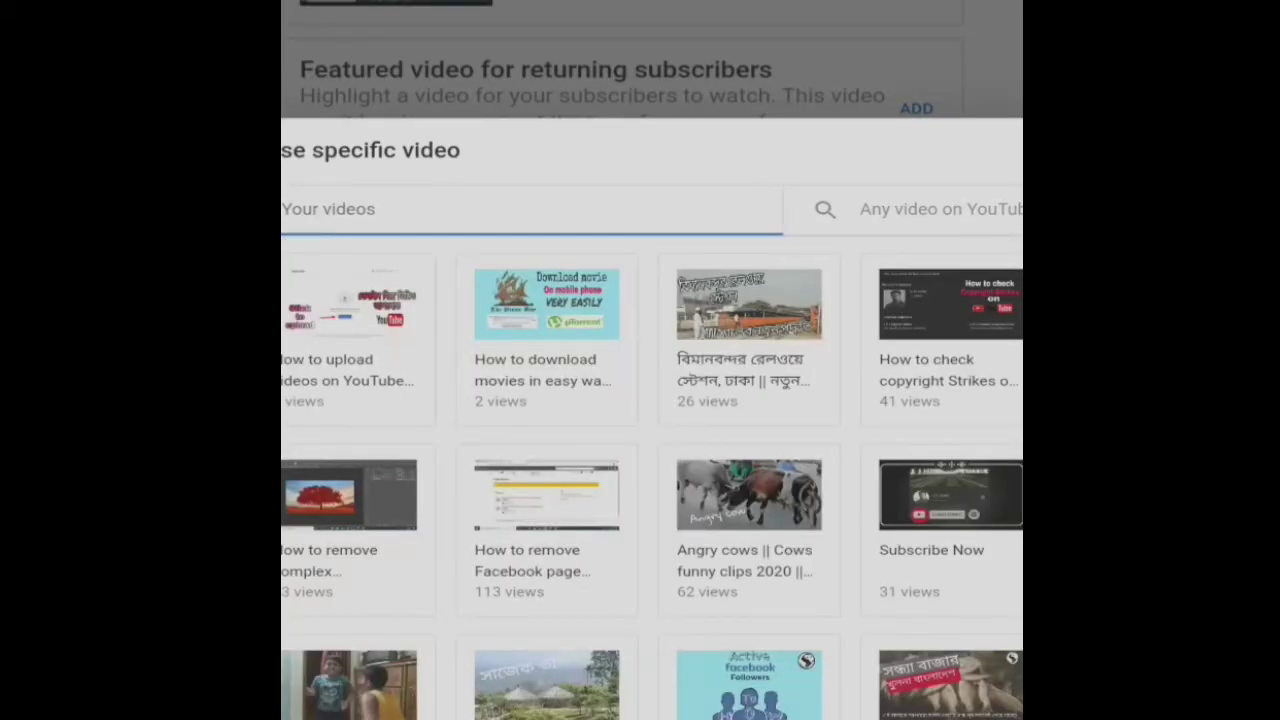
pyautogui.click(547, 330)
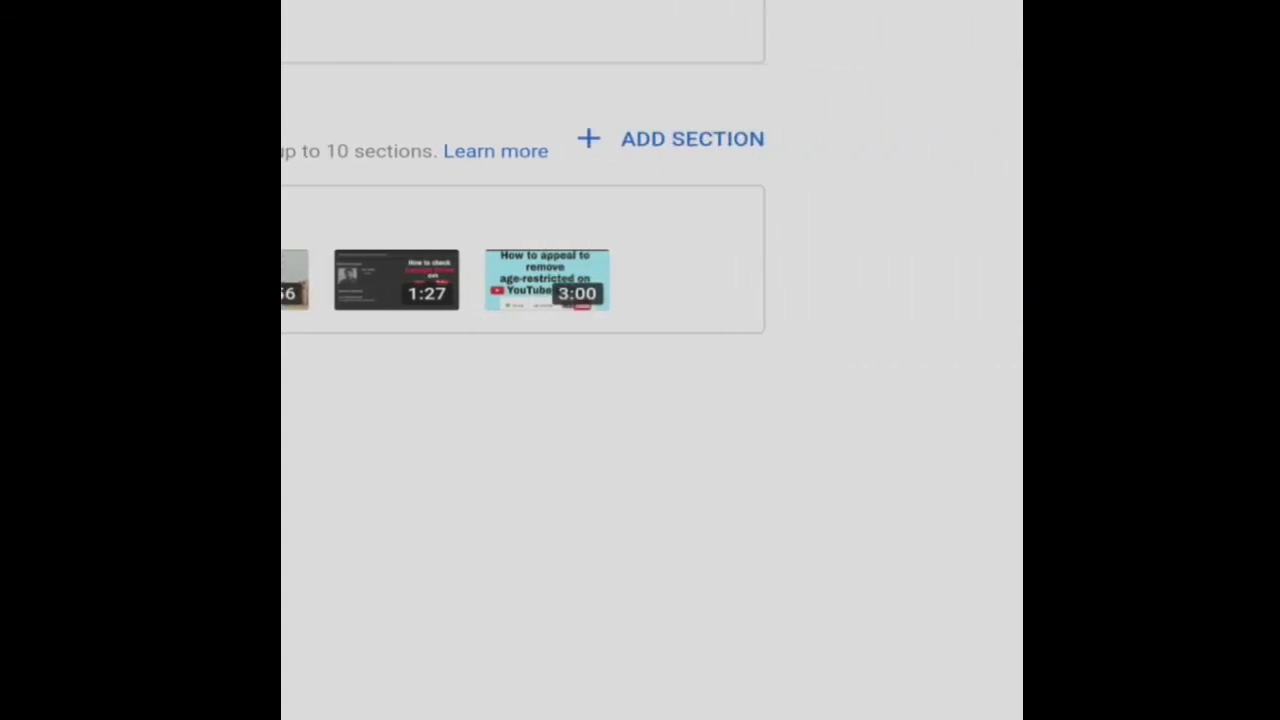
# Add a Popular uploads section to the featured sections and remove the Uploads section
pyautogui.click(692, 139)
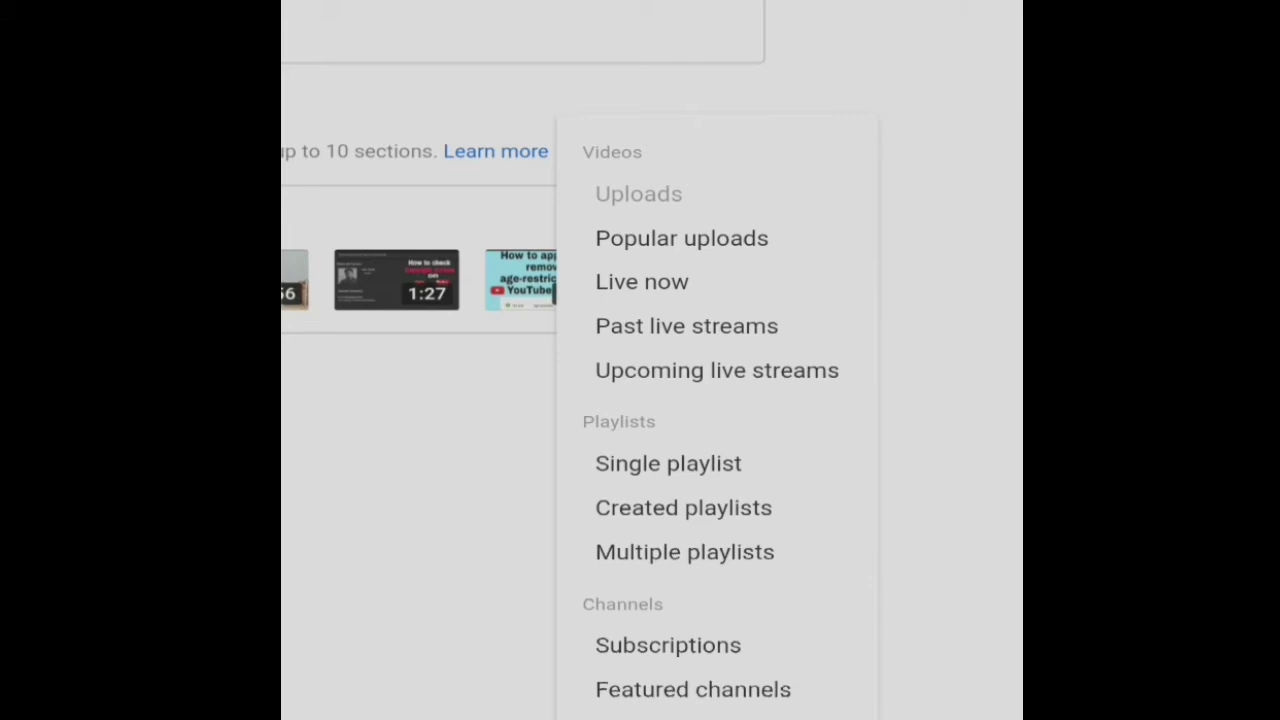
pyautogui.click(638, 194)
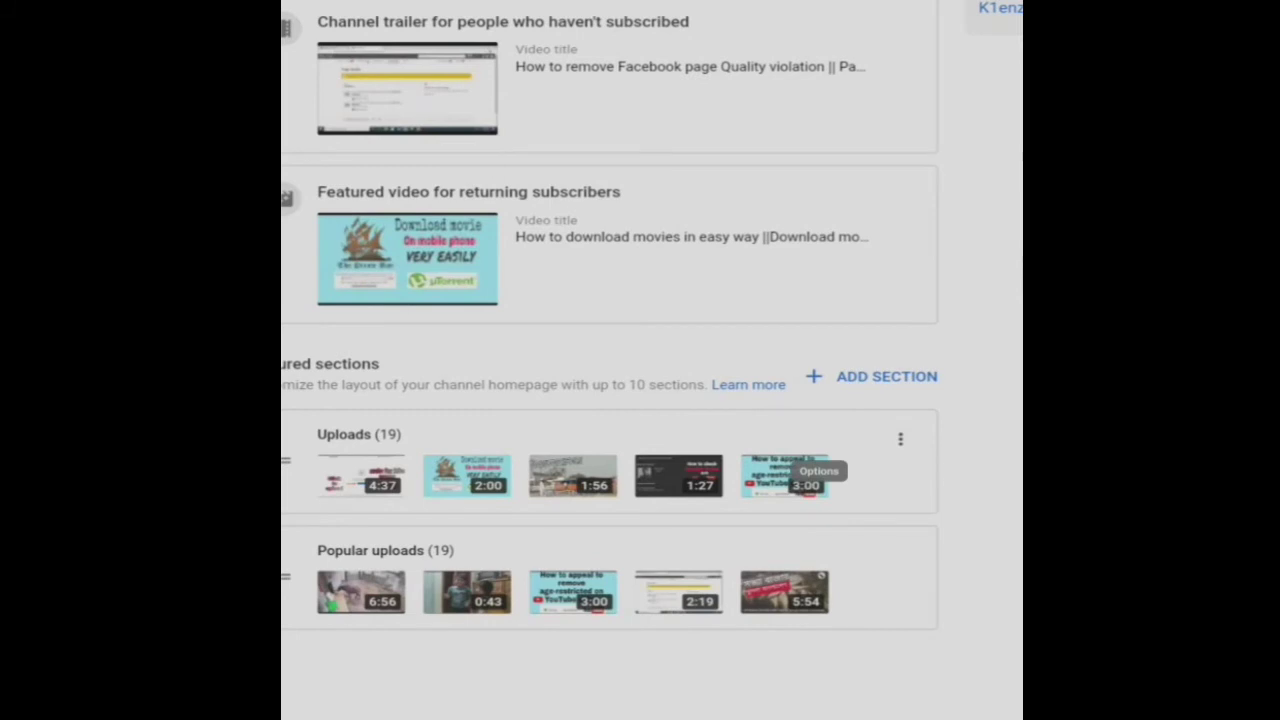
pyautogui.click(900, 438)
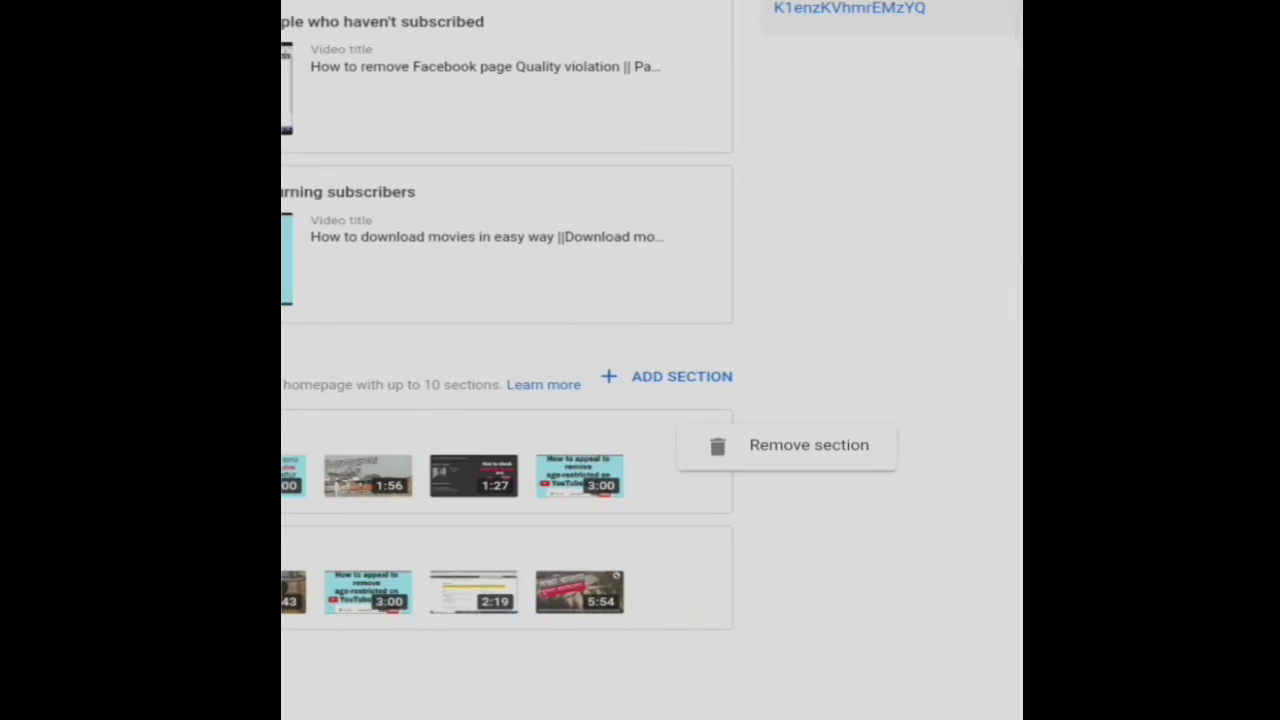
pyautogui.click(970, 445)
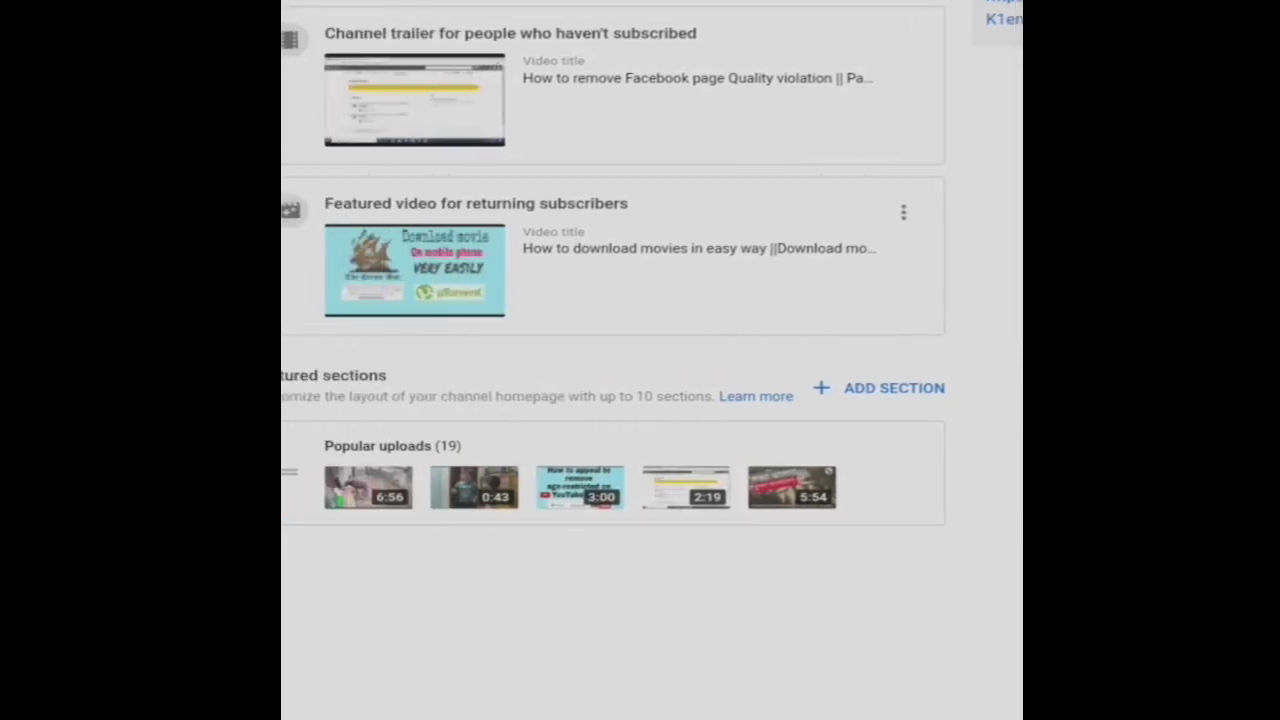
# Check the options for changing or removing the featured video and the channel trailer
pyautogui.click(903, 212)
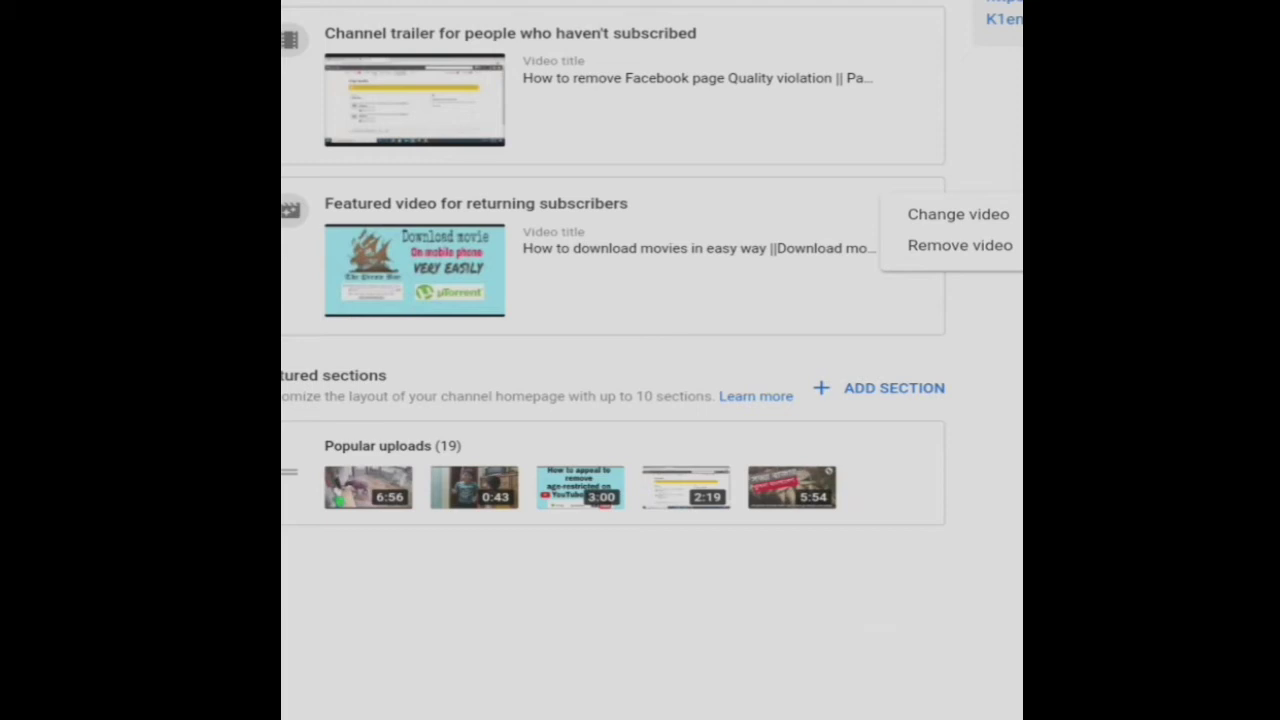
pyautogui.click(903, 42)
pyautogui.click(903, 42)
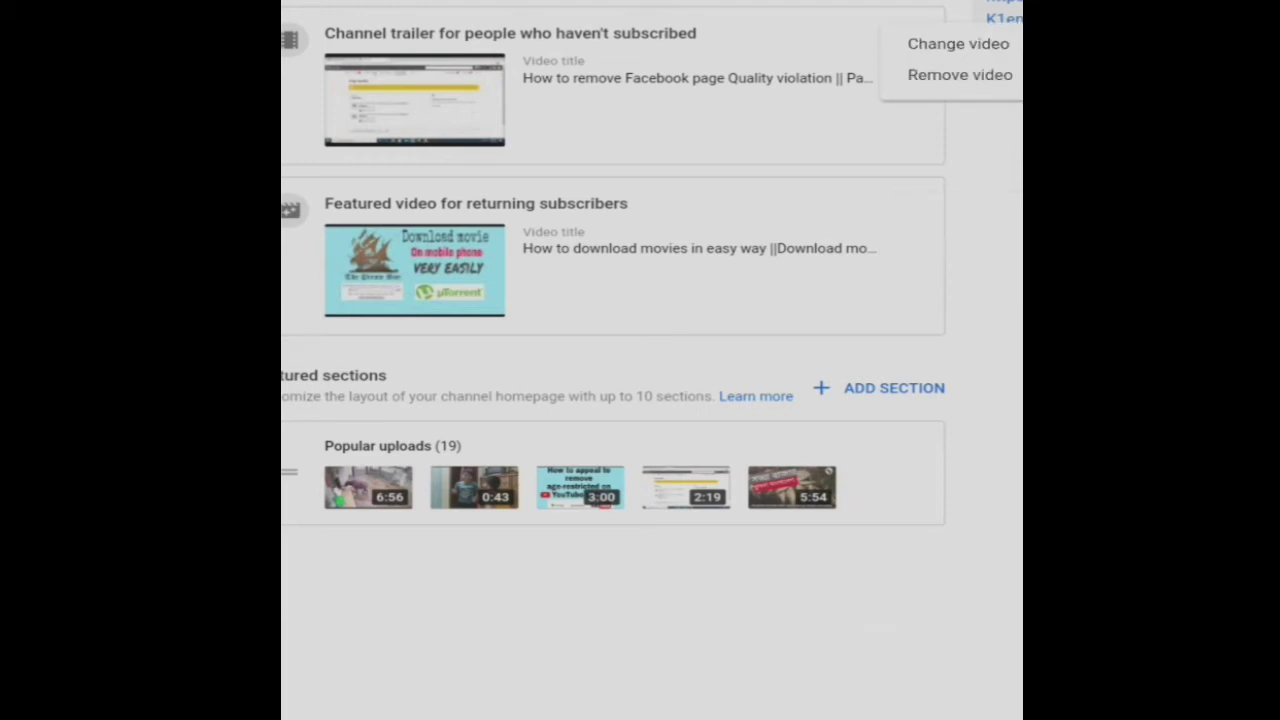
pyautogui.click(880, 130)
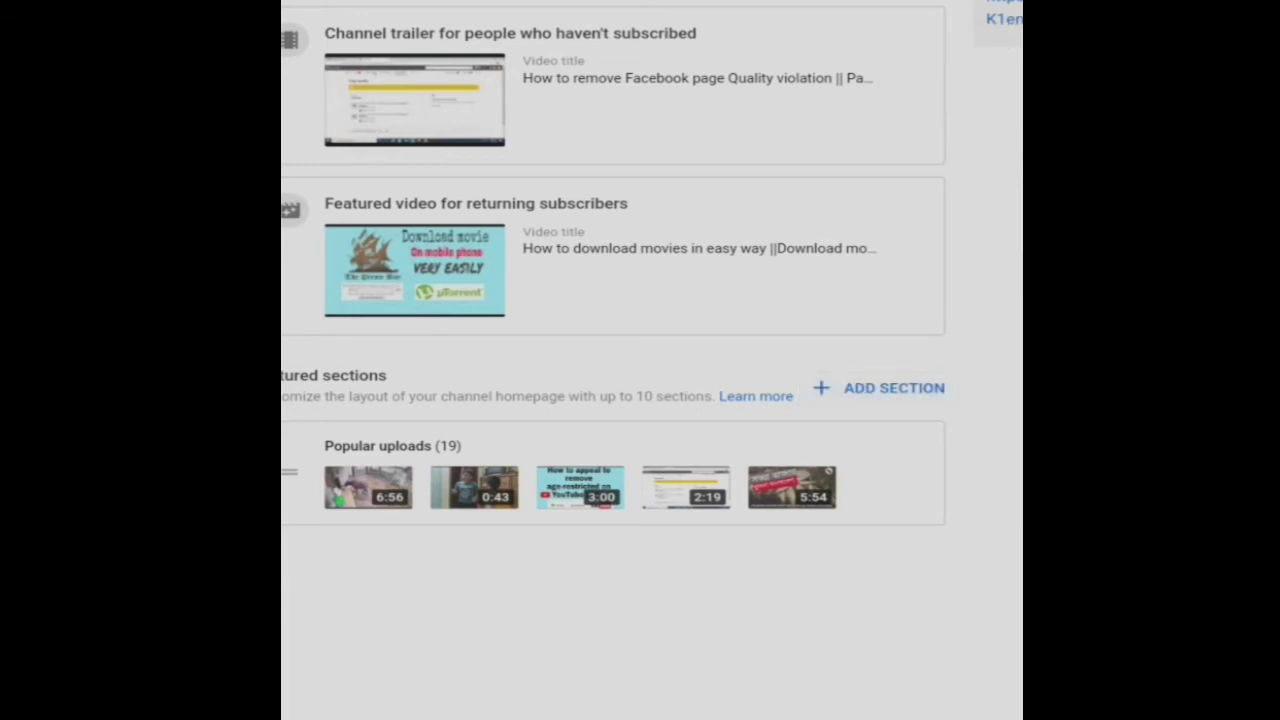
# Add an Uploads section to the featured sections below Popular uploads
pyautogui.click(880, 388)
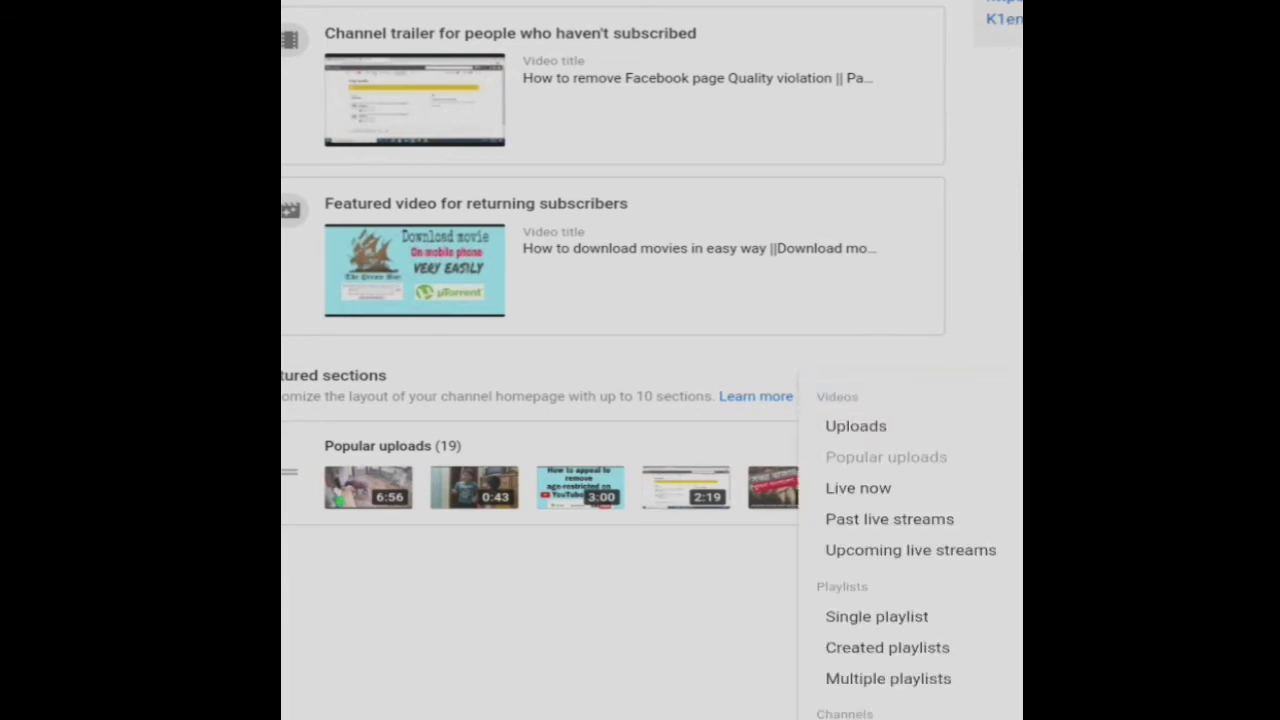
pyautogui.click(856, 426)
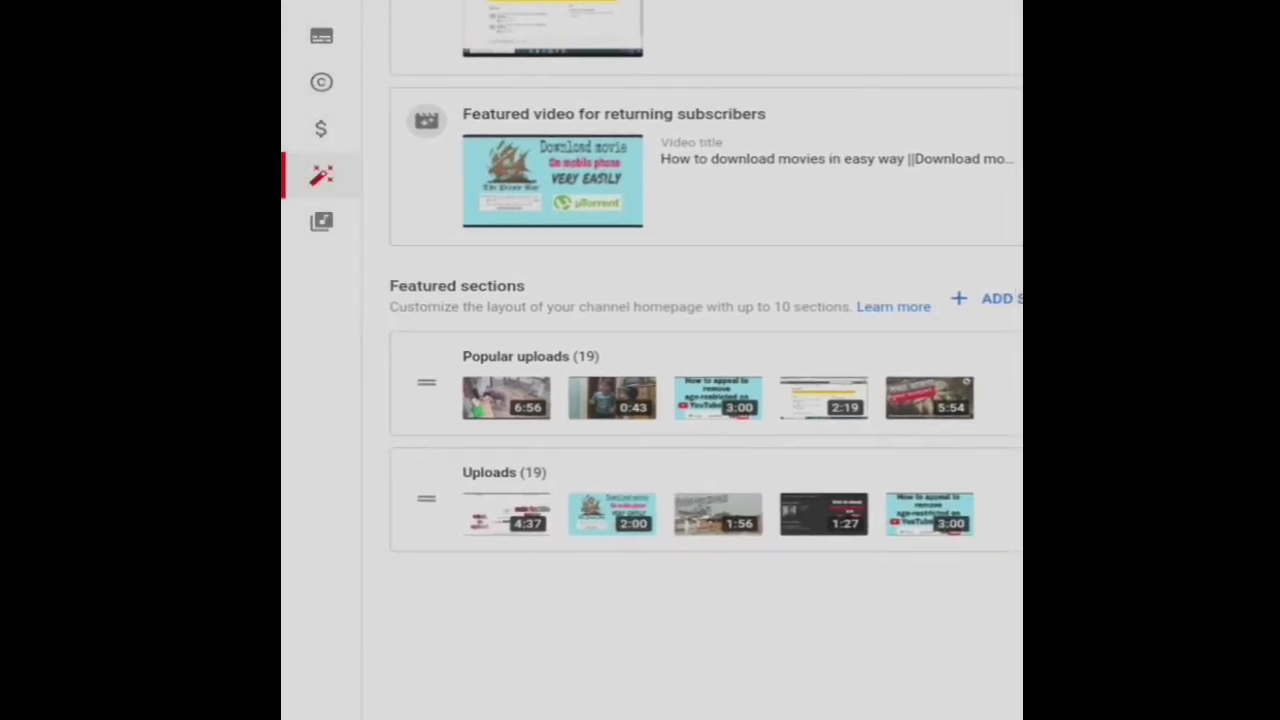
# Open the channel's Branding settings and examine the profile picture, banner image and video watermark options
pyautogui.scroll(3, 700, 360)
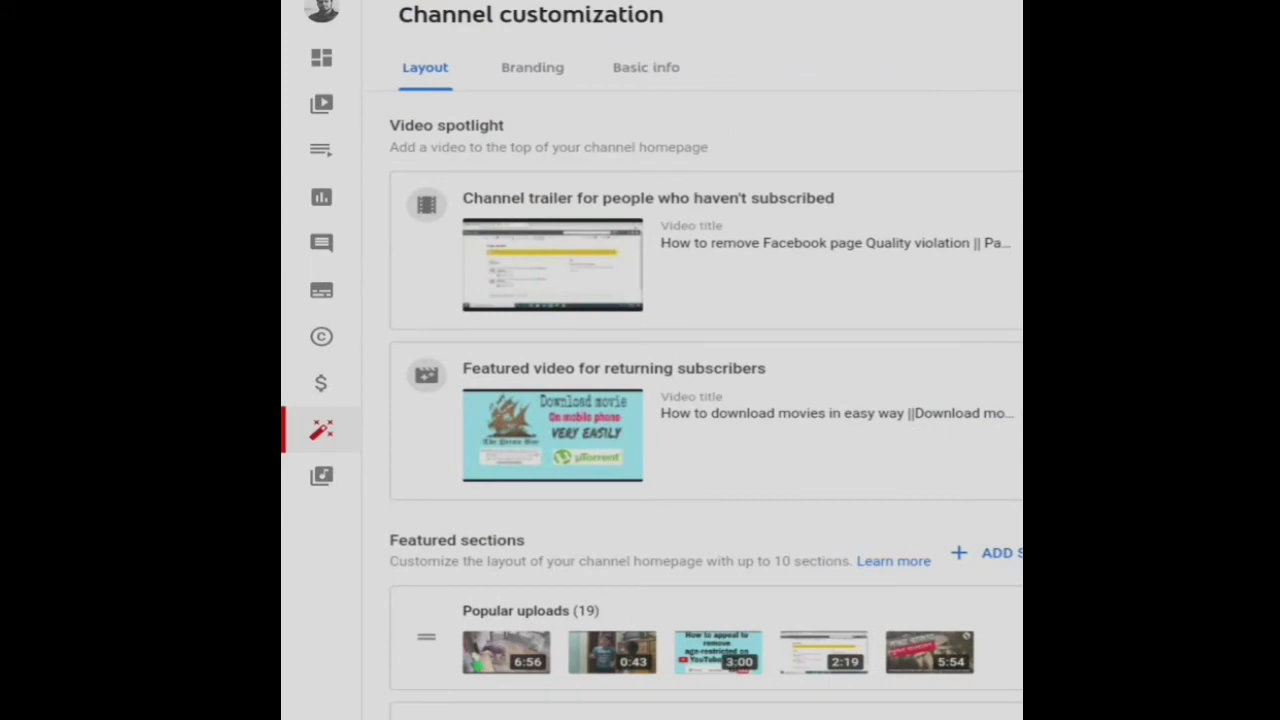
pyautogui.click(532, 67)
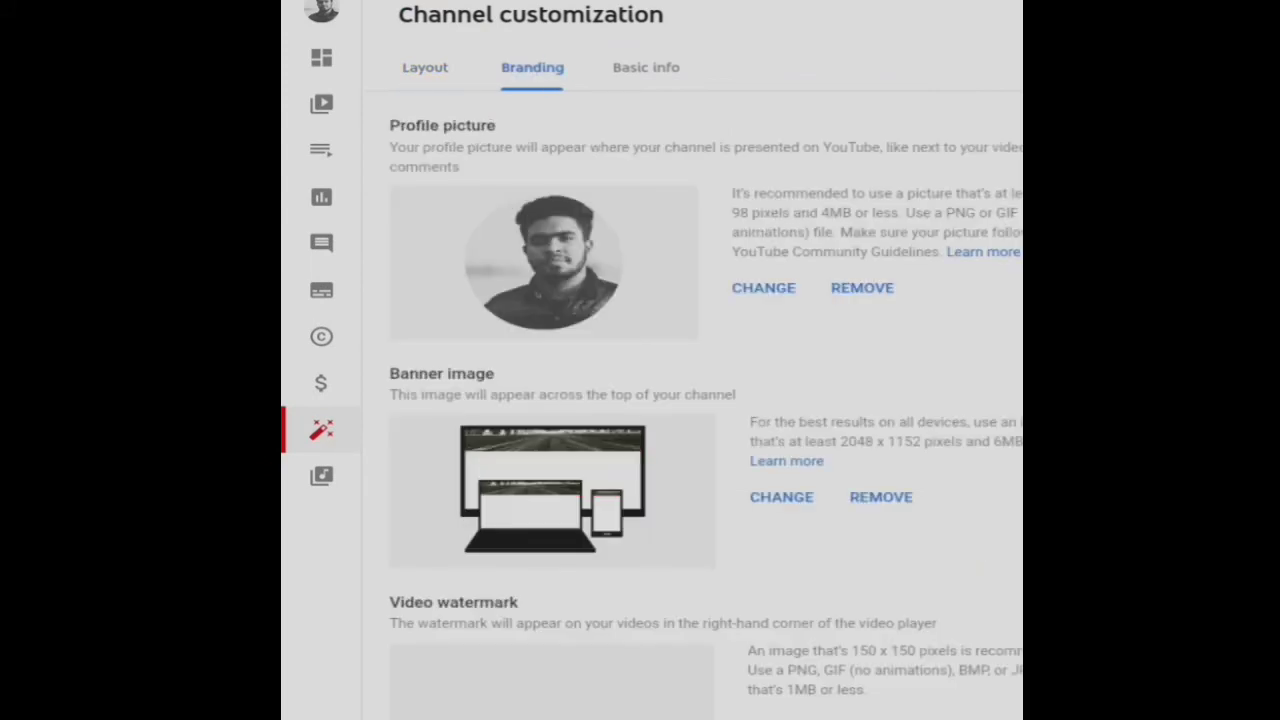
pyautogui.hscroll(1, 692, 400)
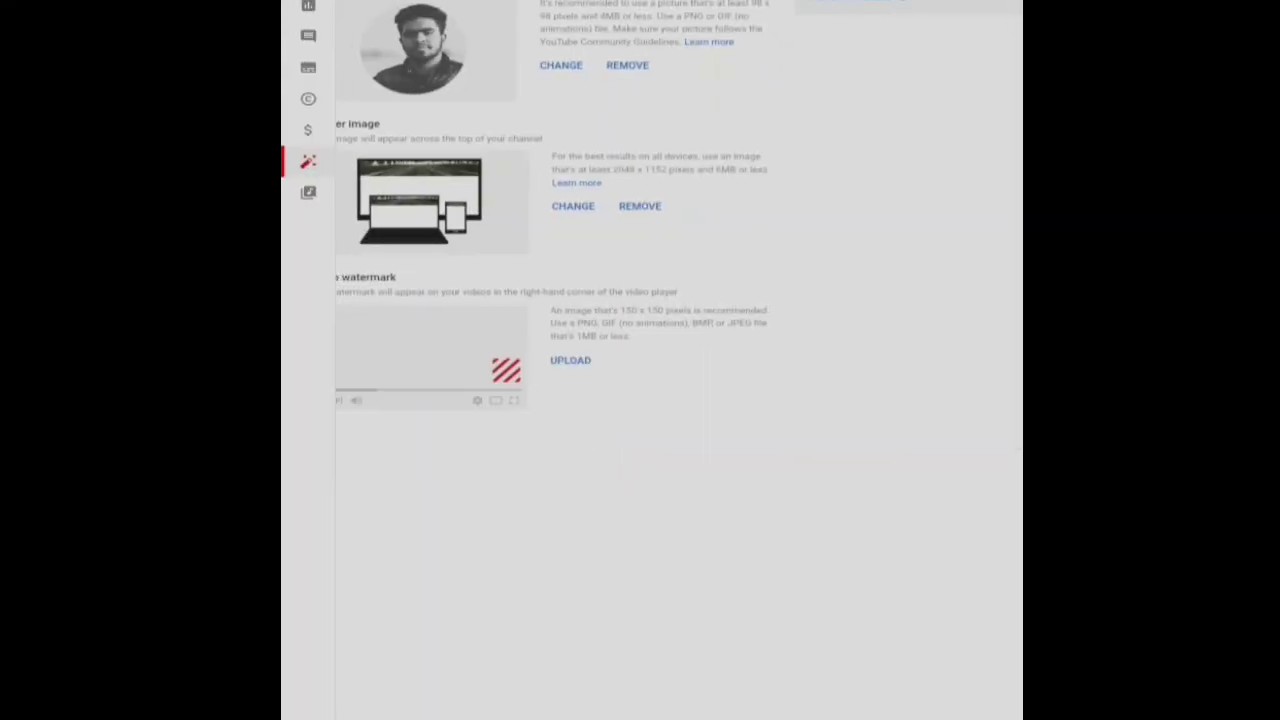
# Open the channel's Basic info and examine the name, description, links and contact info fields
pyautogui.scroll(5, 650, 360)
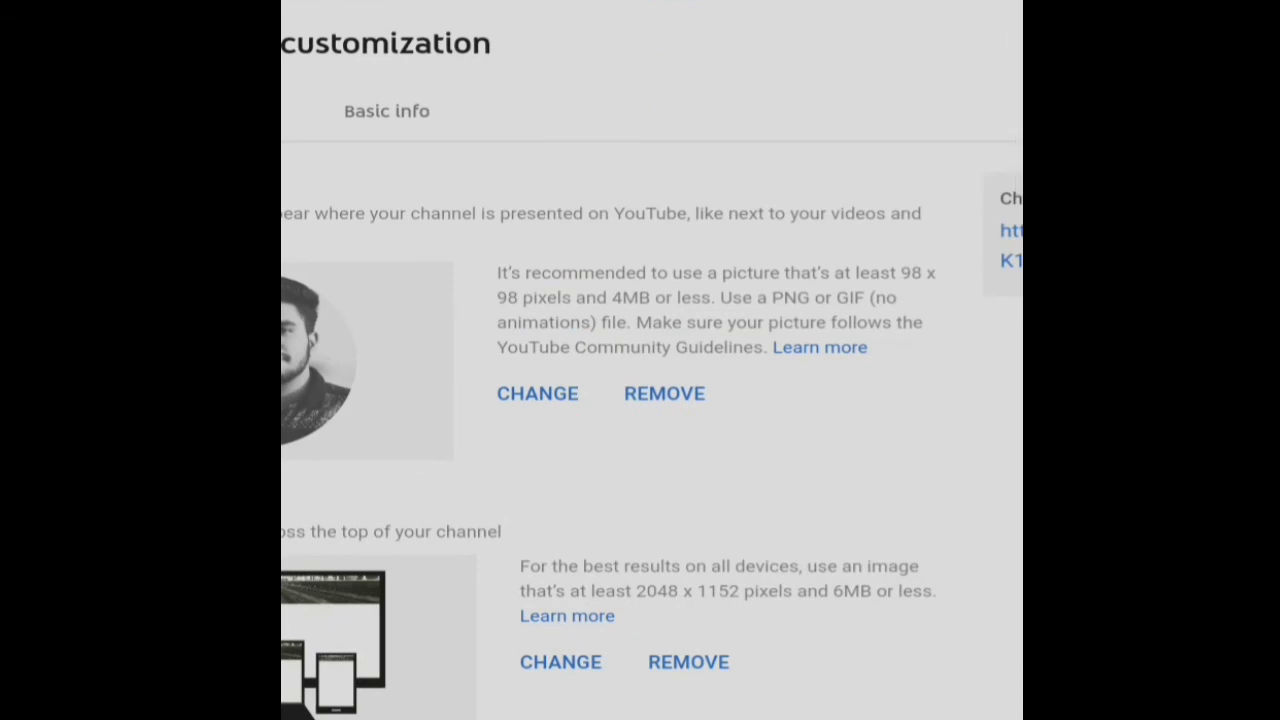
pyautogui.click(383, 110)
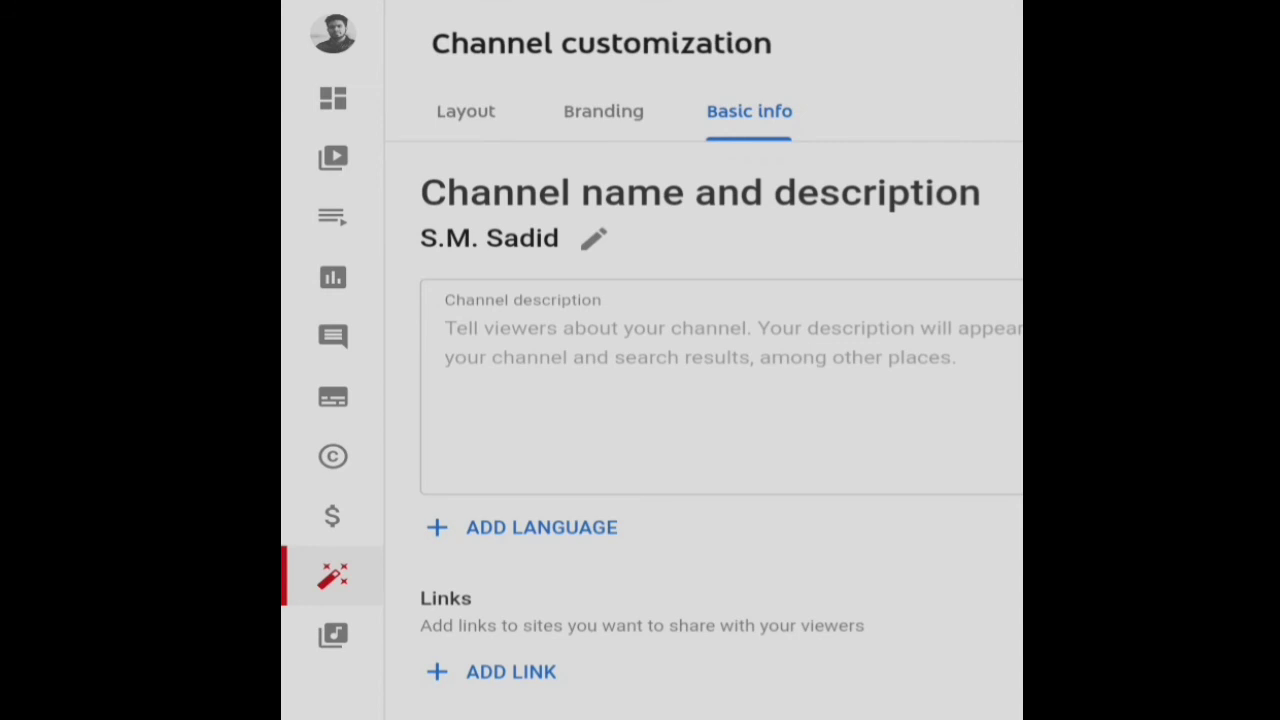
pyautogui.hscroll(1, 717, 358)
pyautogui.scroll(-3, 650, 360)
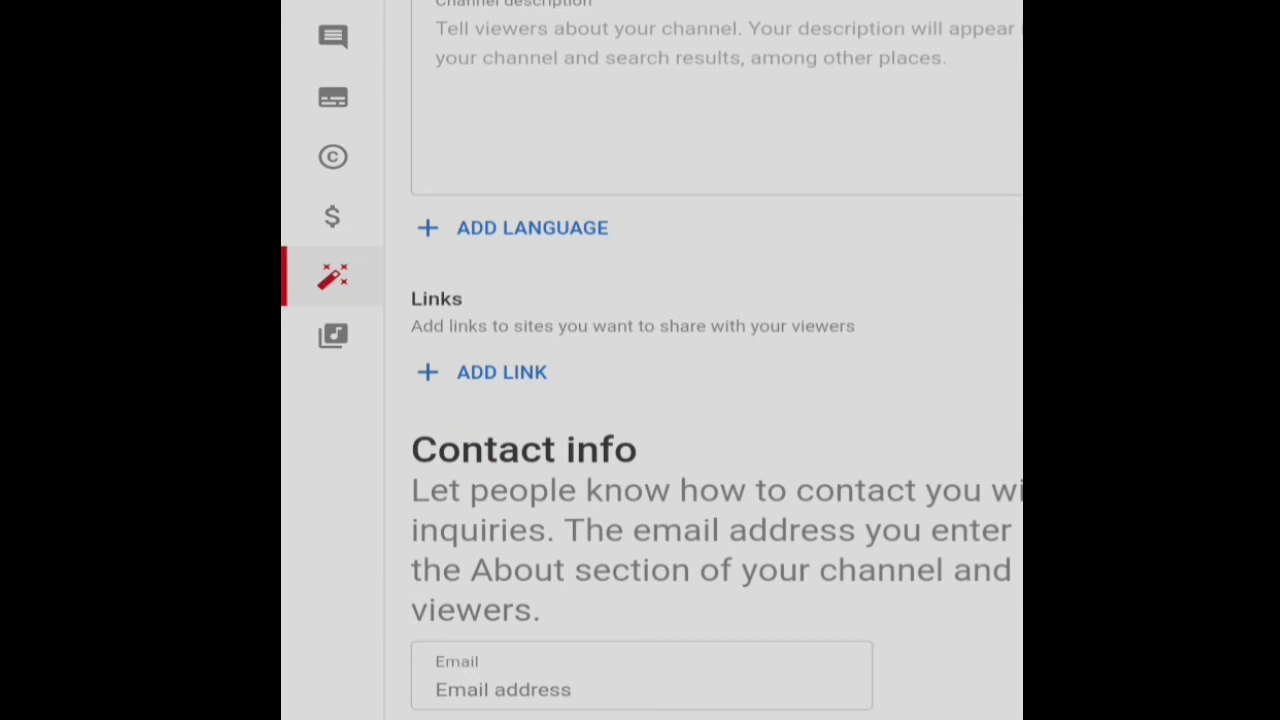
pyautogui.scroll(-3, 650, 360)
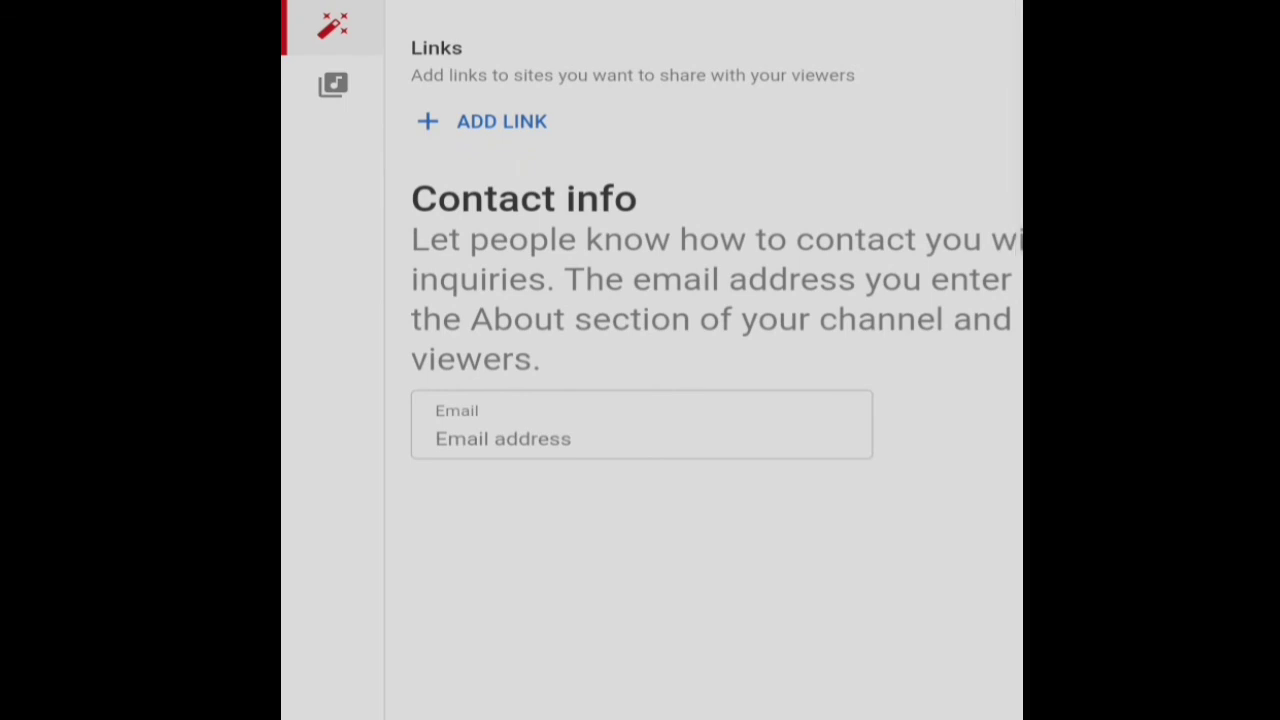